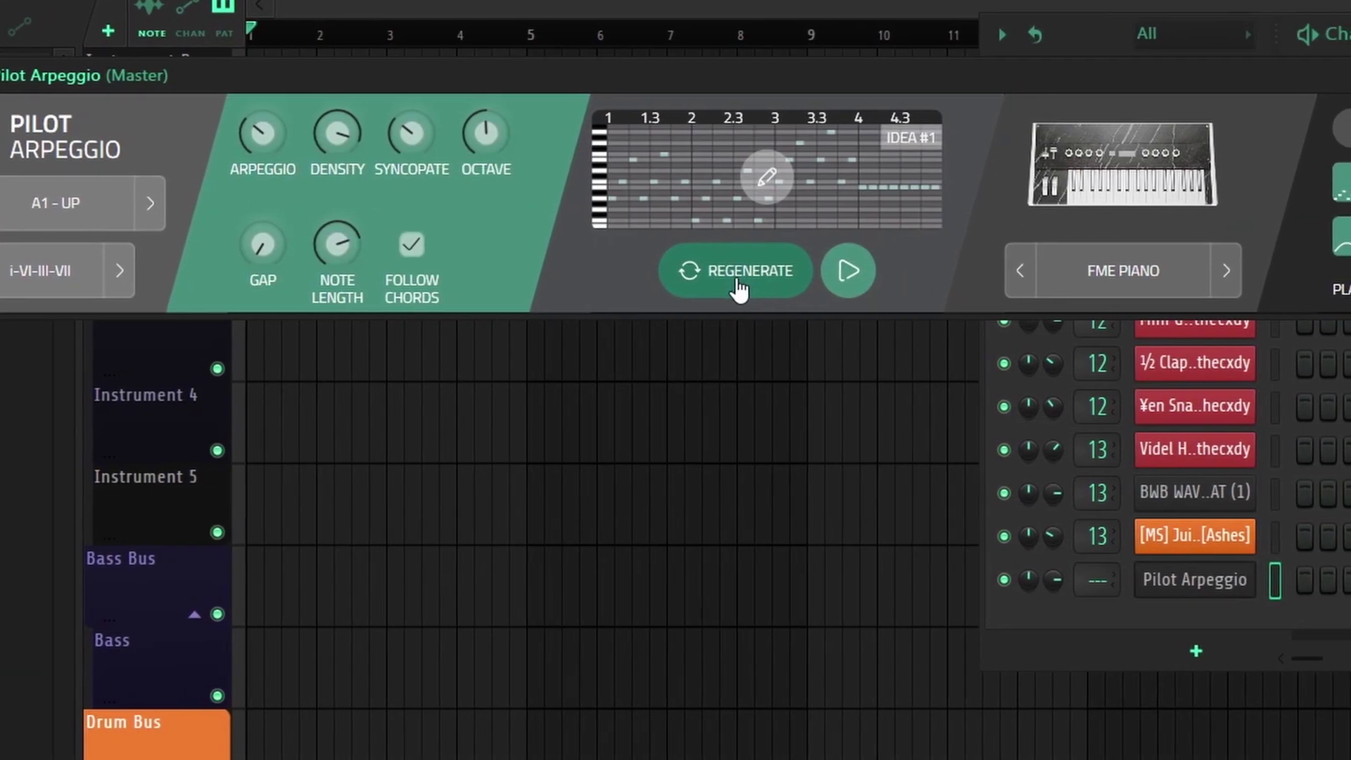
# Step: Regenerate the Pilot Arpeggio idea five times and shift the plugin window slightly within the workspace
pyautogui.click(738, 285)
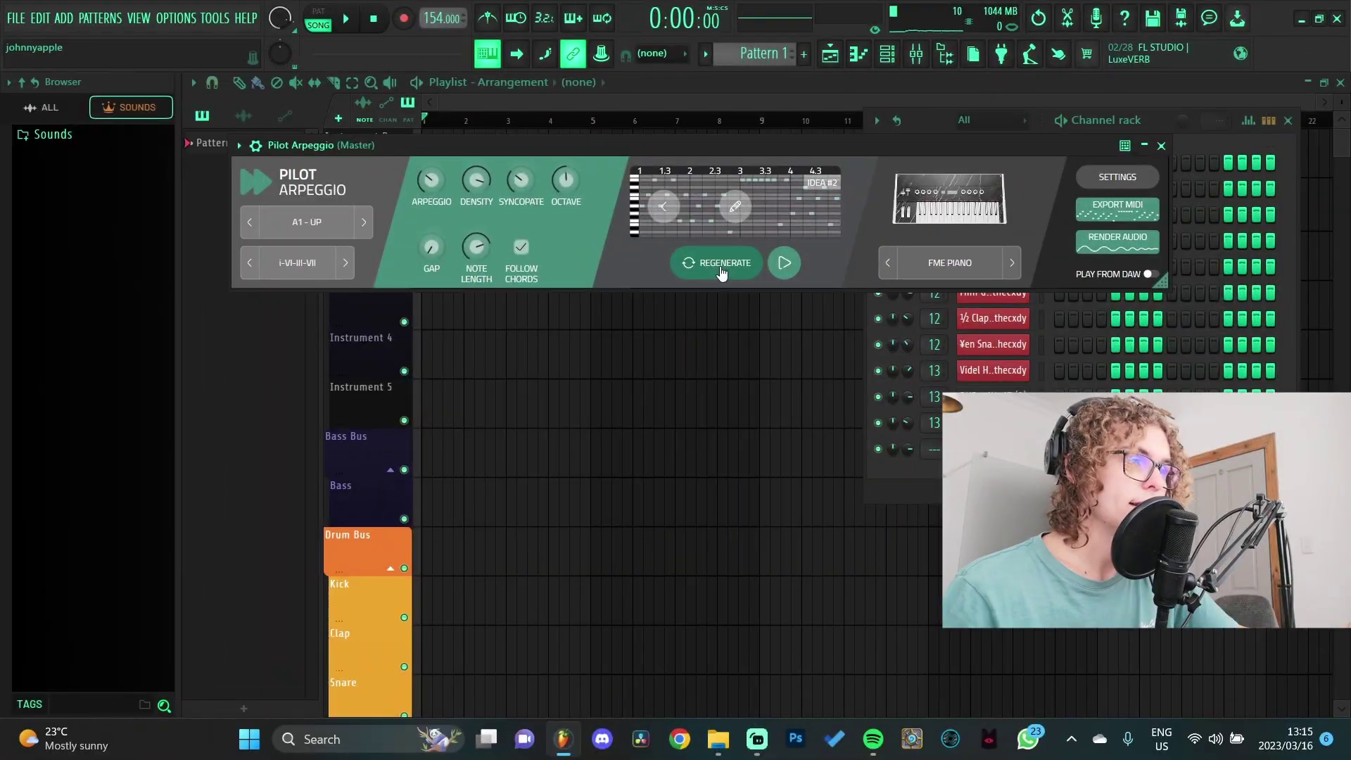
pyautogui.click(721, 272)
pyautogui.click(721, 272)
pyautogui.click(721, 272)
pyautogui.click(721, 271)
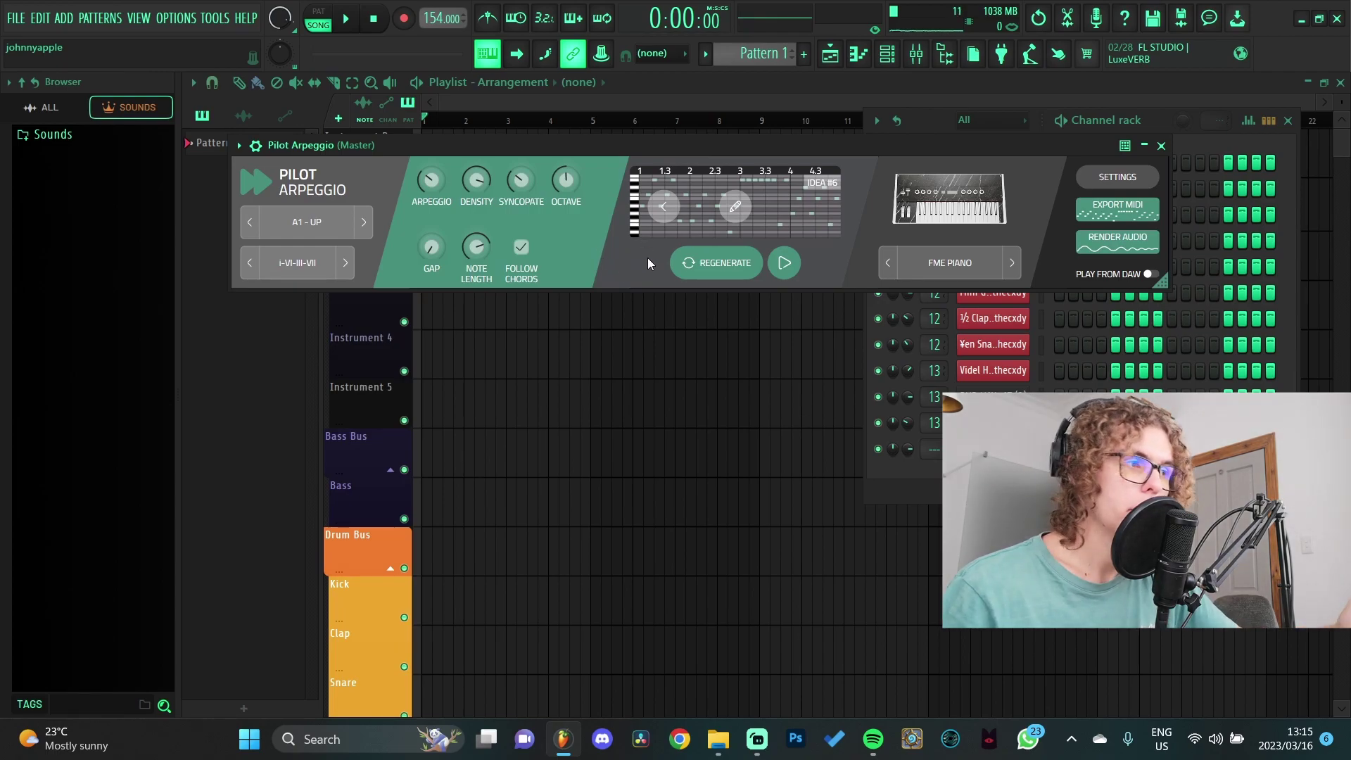
pyautogui.moveTo(434, 147); pyautogui.dragTo(450, 159)
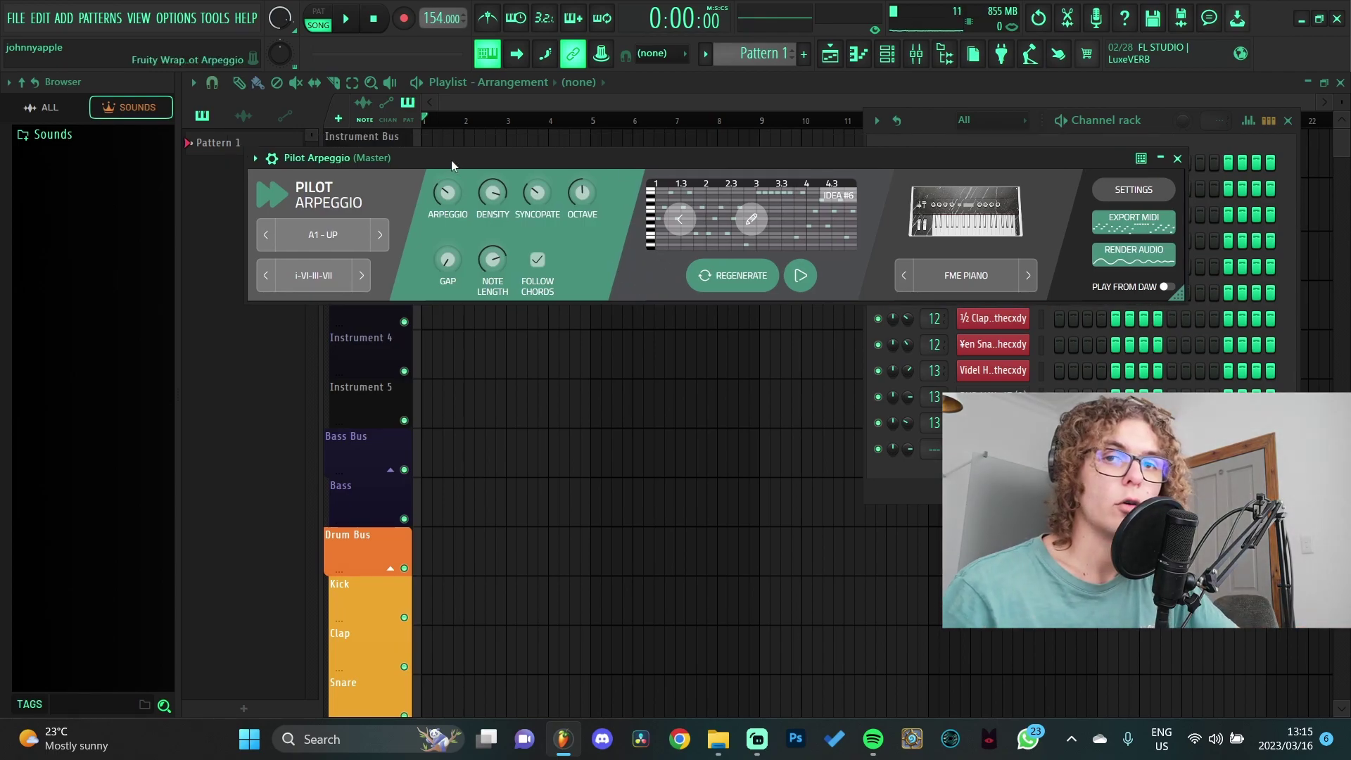
# Step: Open the chord progression editor and set its key to E minor
pyautogui.click(323, 274)
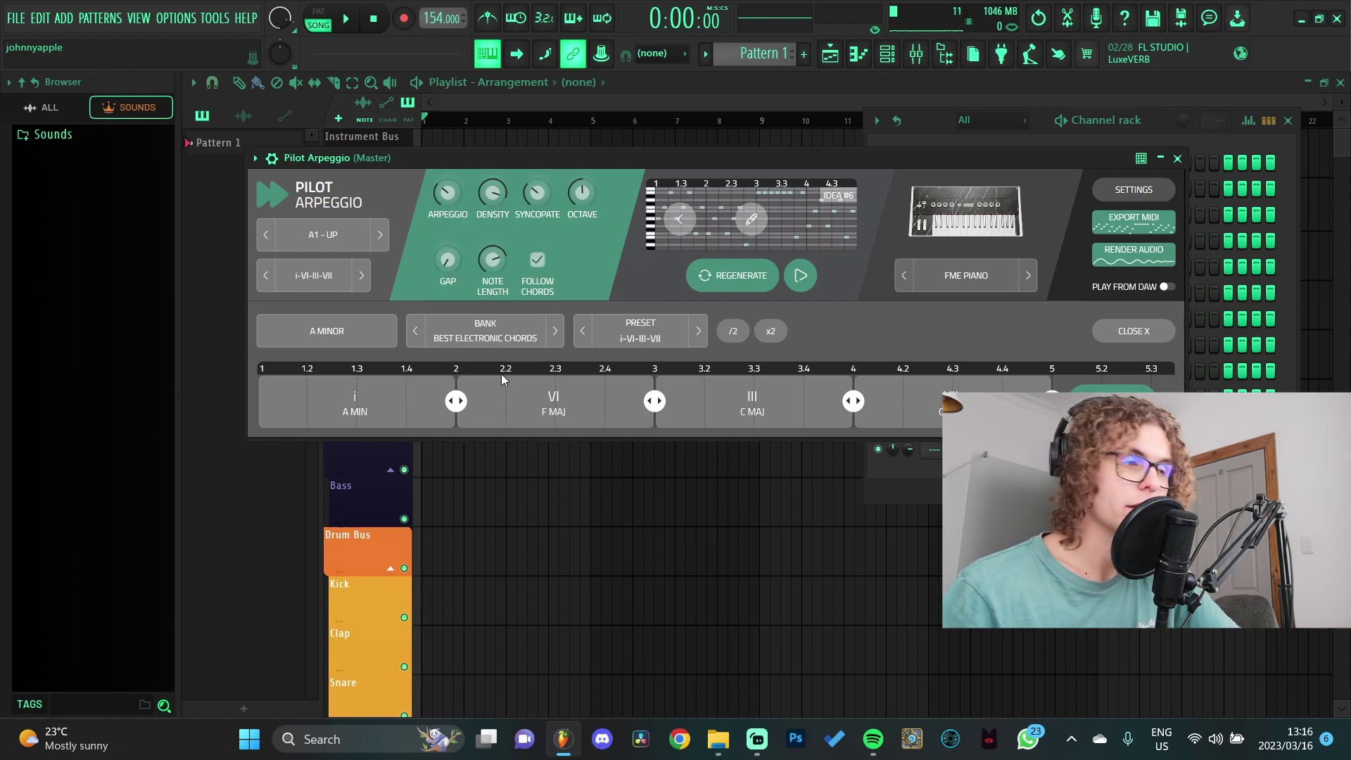
pyautogui.click(343, 332)
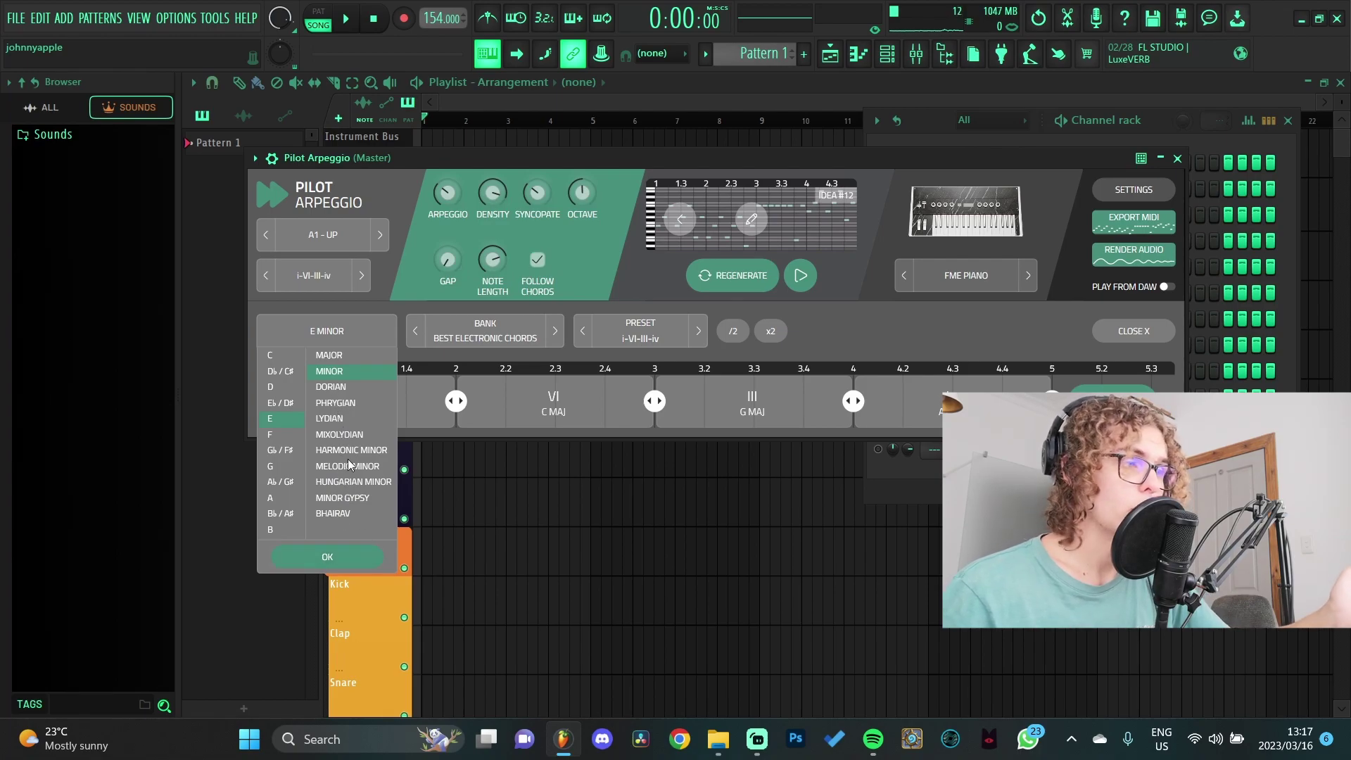
pyautogui.click(505, 324)
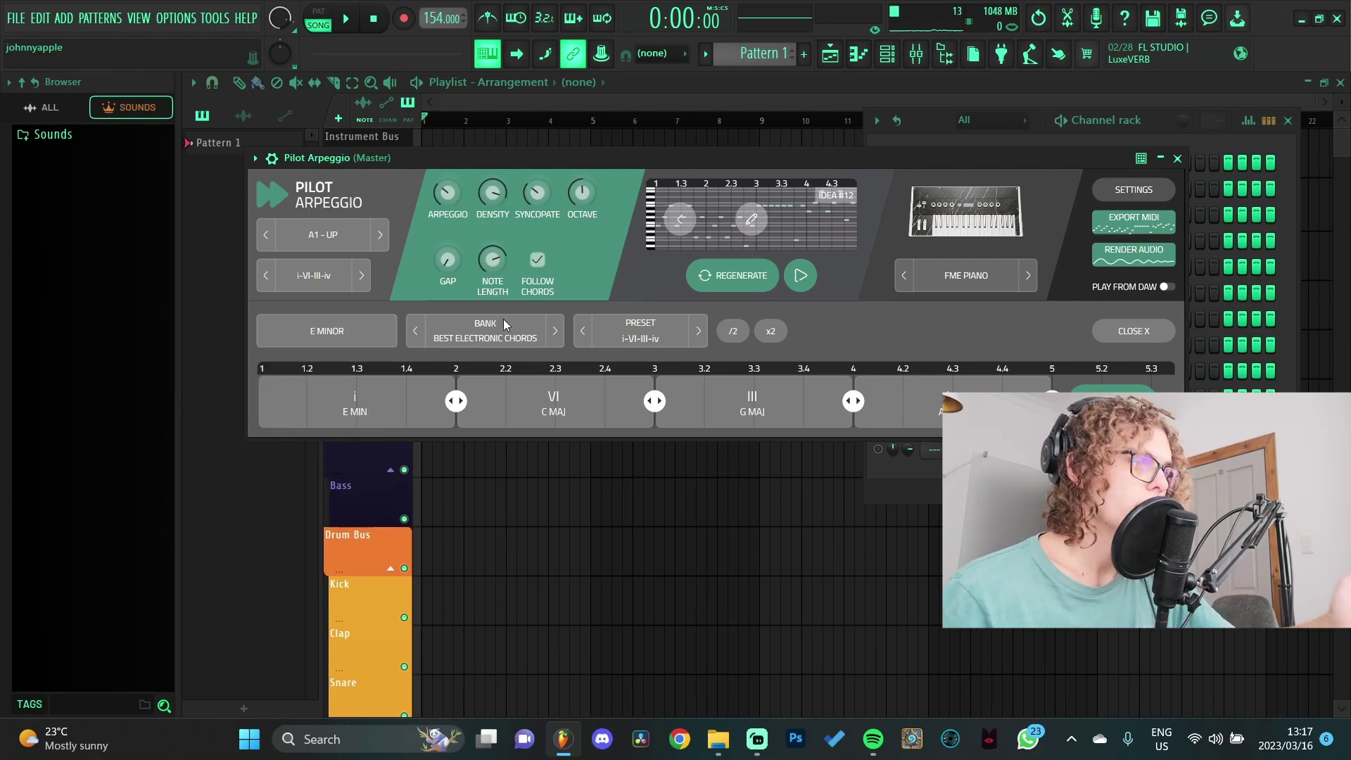
# Step: Review the chord banks, keep Best Electronic Chords, and choose the i-VII-iv-VI progression preset
pyautogui.click(491, 339)
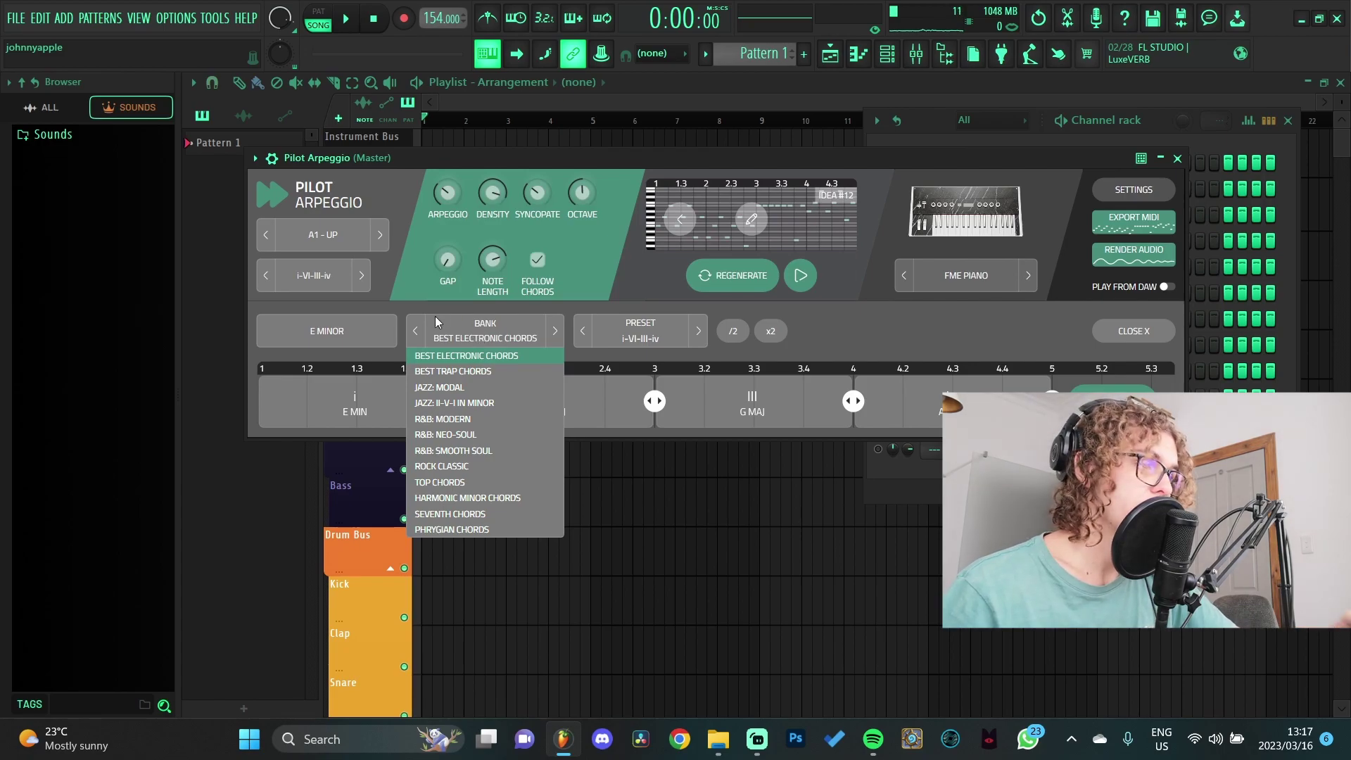
pyautogui.click(523, 322)
pyautogui.click(636, 329)
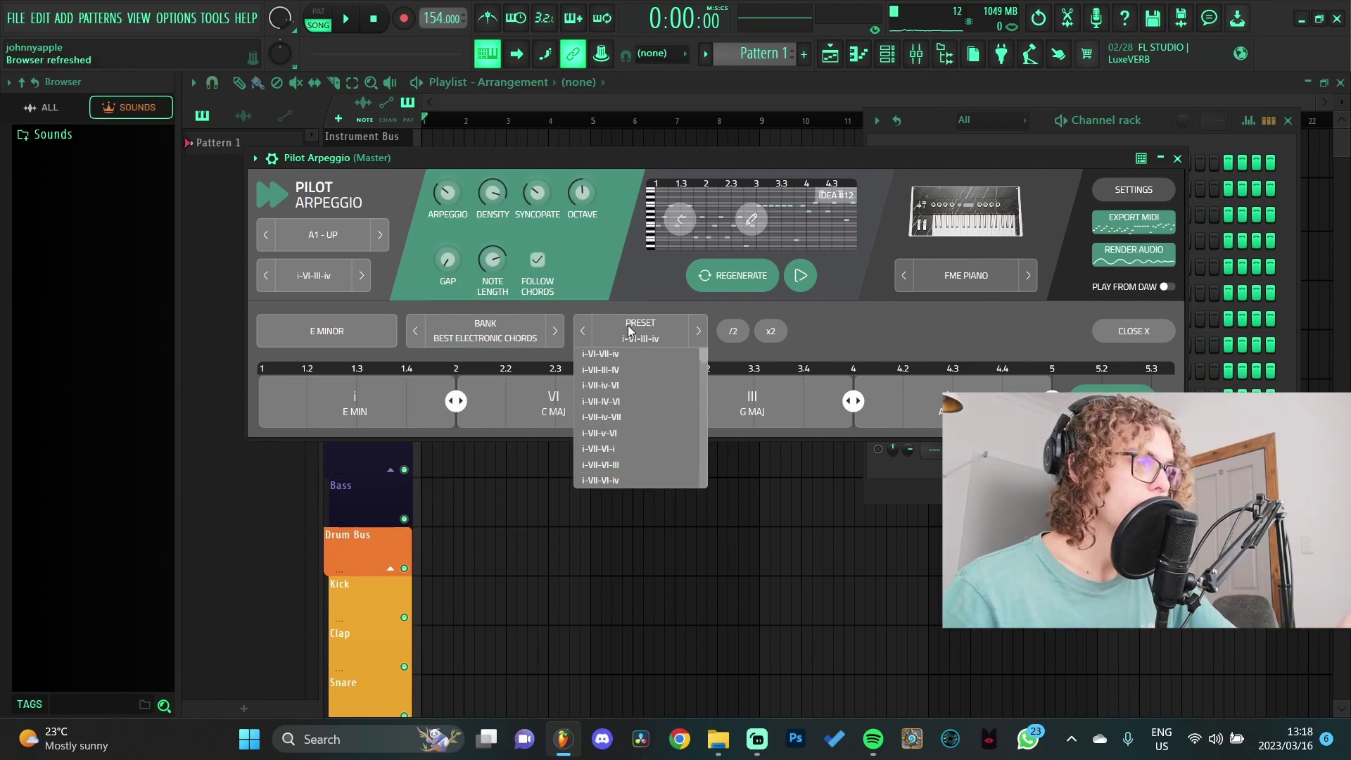
pyautogui.click(603, 497)
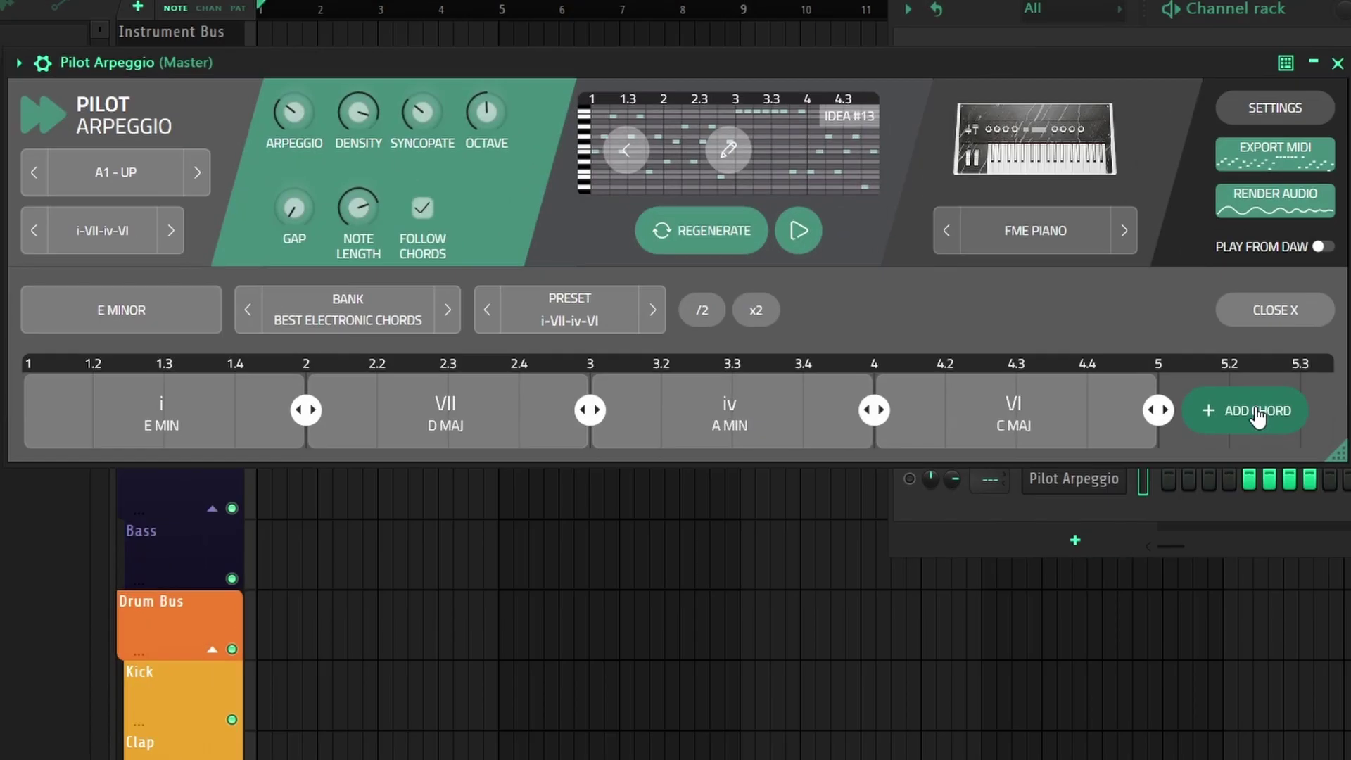
# Step: Add two extra chords to the end of the progression, merge them into a two-bar chord and remove it
pyautogui.click(1122, 405)
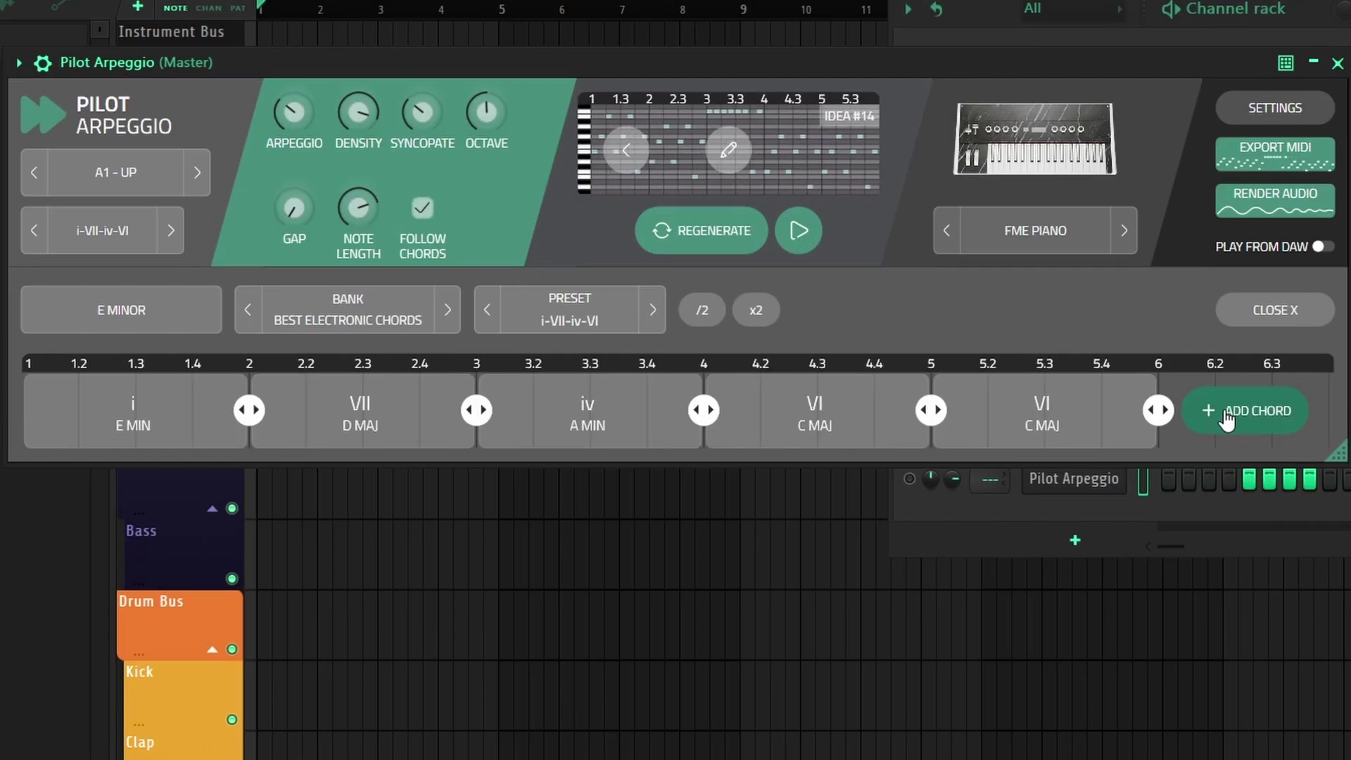
pyautogui.click(1257, 410)
pyautogui.click(1123, 385)
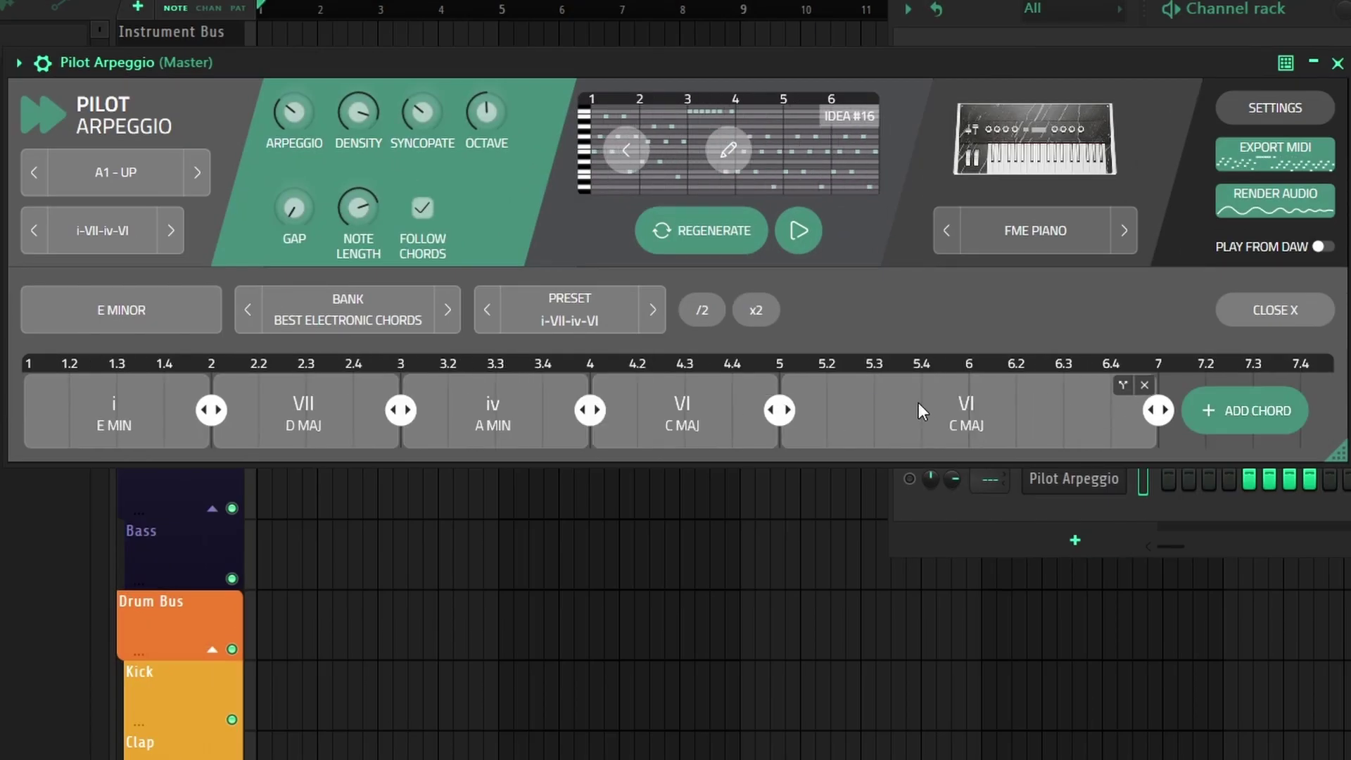
pyautogui.click(1144, 385)
# Step: Extend the second chord to 3.3 and change the chords to form the progression i-III-iv-v
pyautogui.moveTo(778, 410); pyautogui.dragTo(831, 410)
pyautogui.click(606, 408)
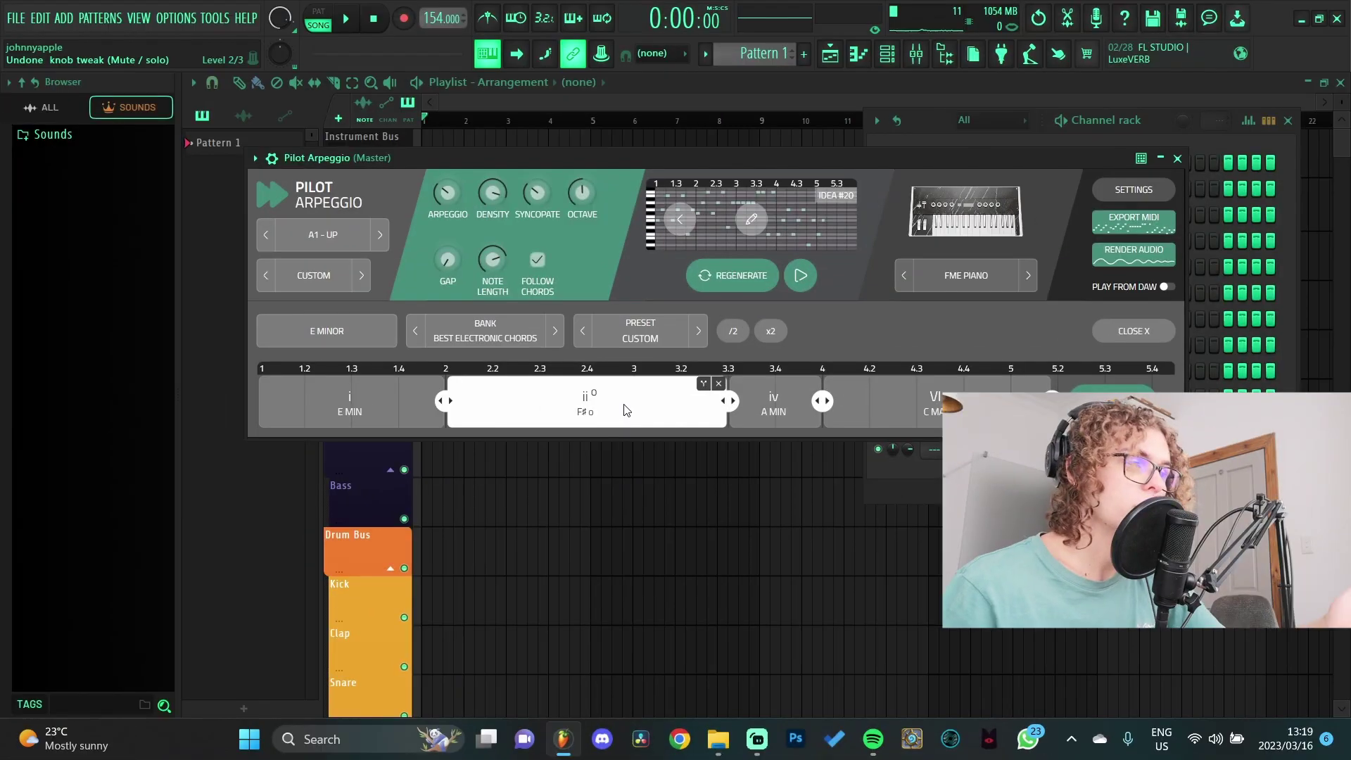
pyautogui.click(553, 423)
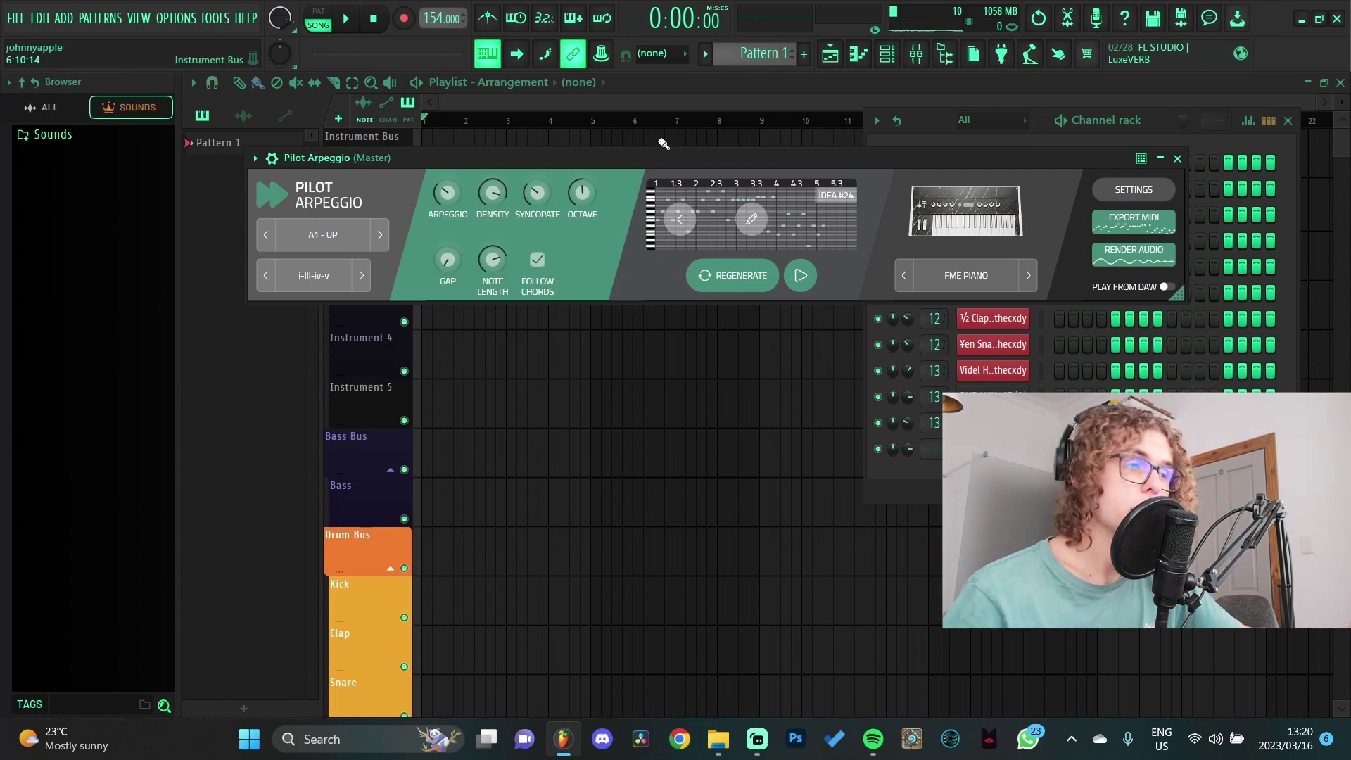
# Step: Open the instrument browser, switch the category from recommended instruments to All Sounds, and browse the list
pyautogui.click(965, 275)
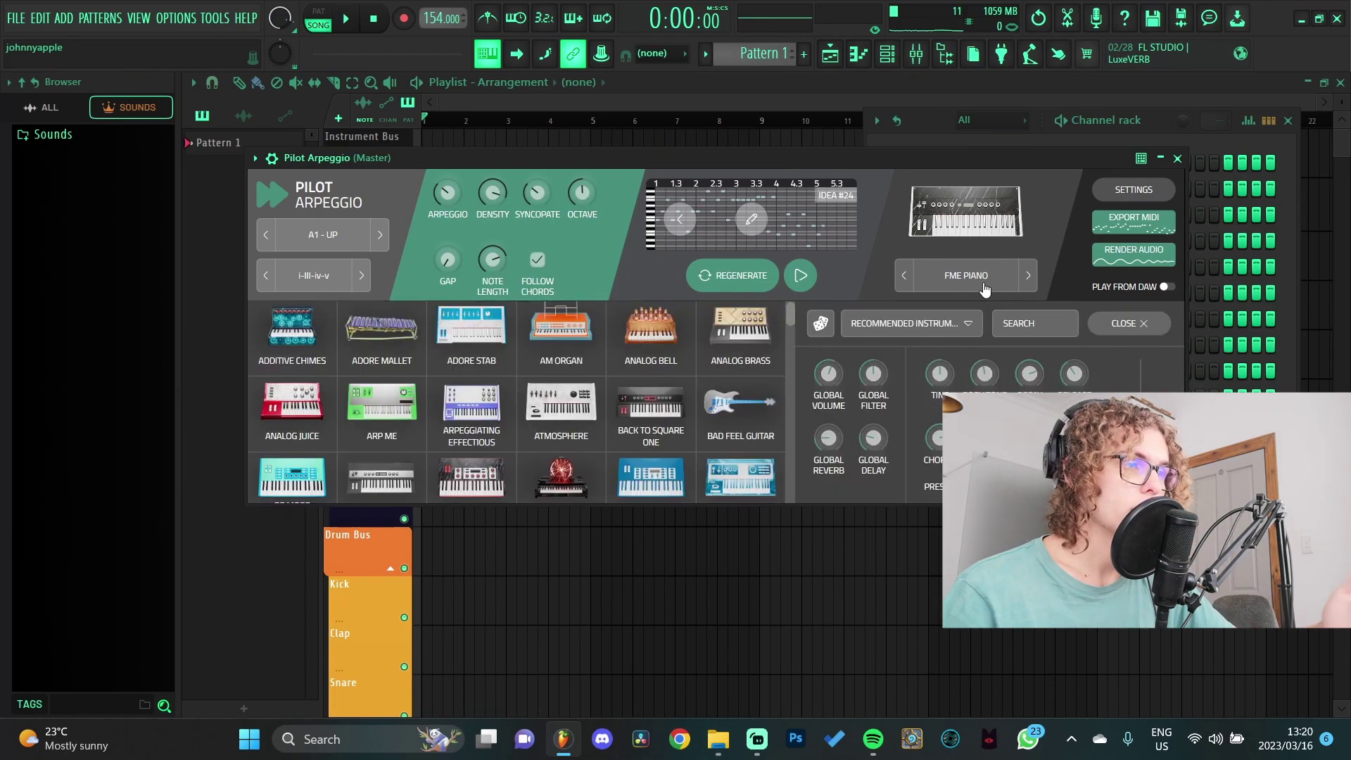
pyautogui.click(943, 325)
pyautogui.click(966, 361)
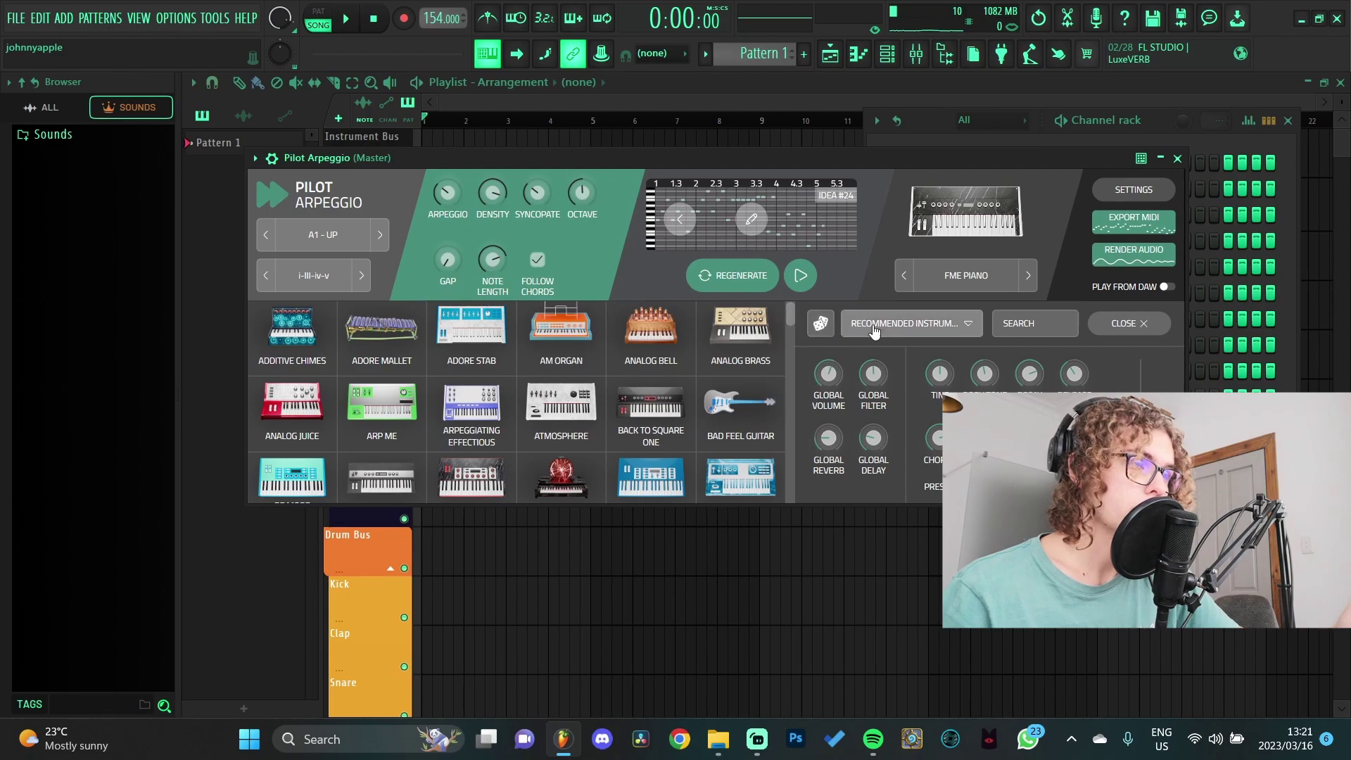
pyautogui.click(918, 327)
pyautogui.click(886, 344)
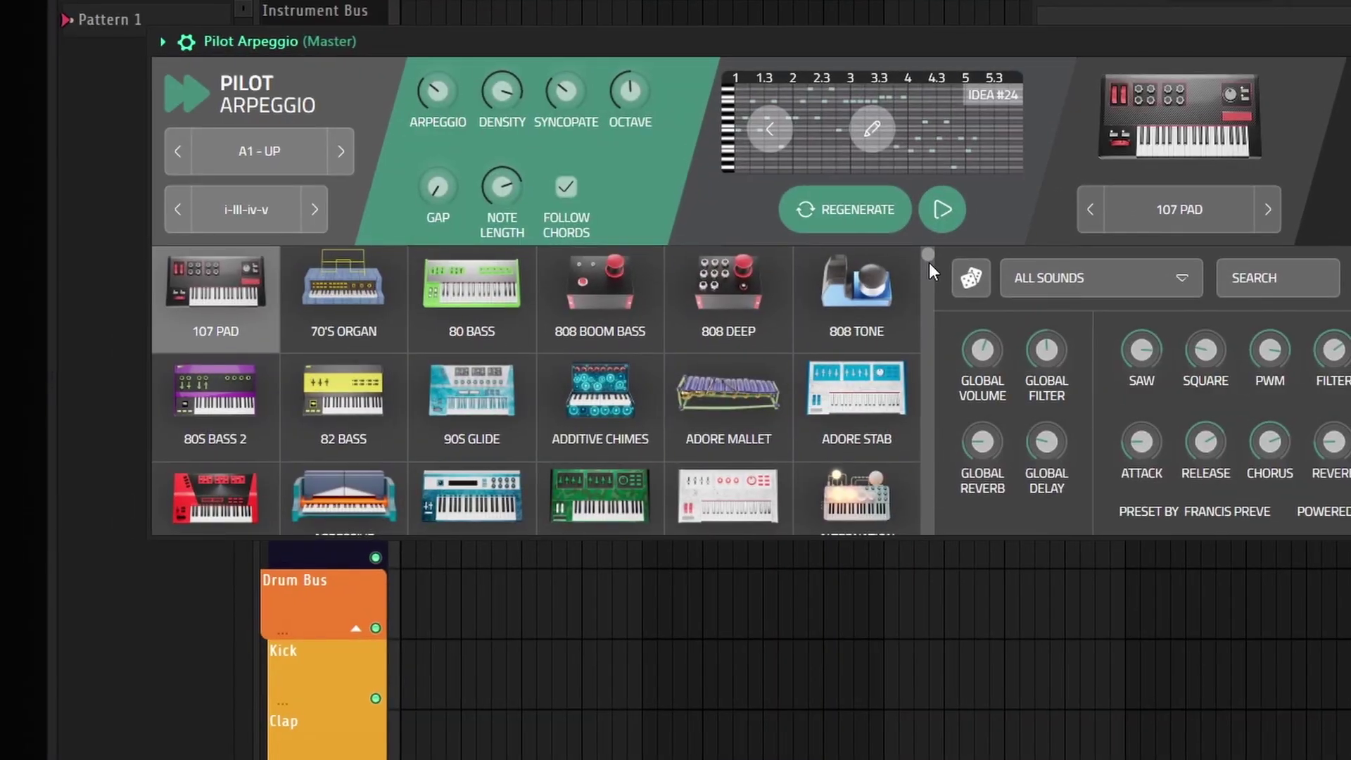
pyautogui.moveTo(929, 263); pyautogui.dragTo(889, 387)
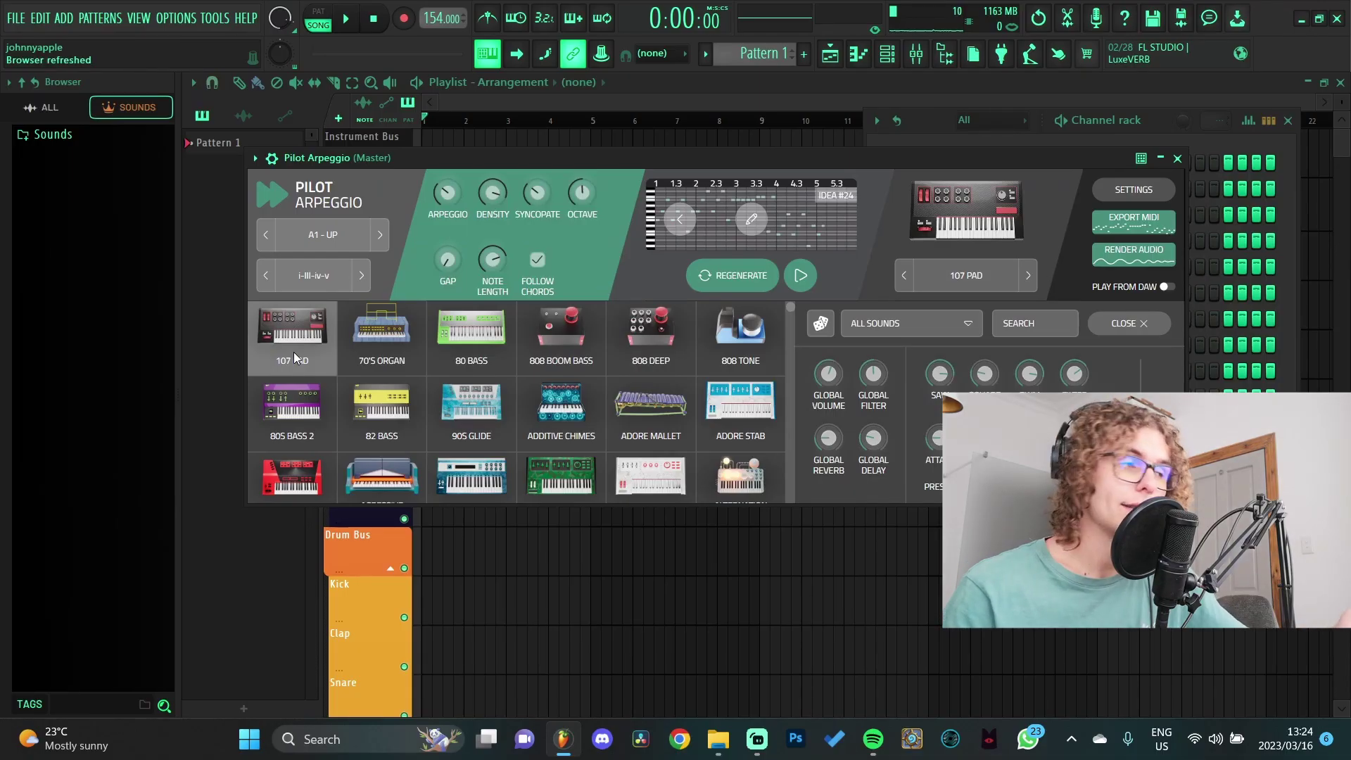
# Step: Try out the 70's Organ, 80 Bass, 808 Boom Bass and 808 Deep instruments, and go back to 107 Pad
pyautogui.click(381, 343)
pyautogui.click(481, 339)
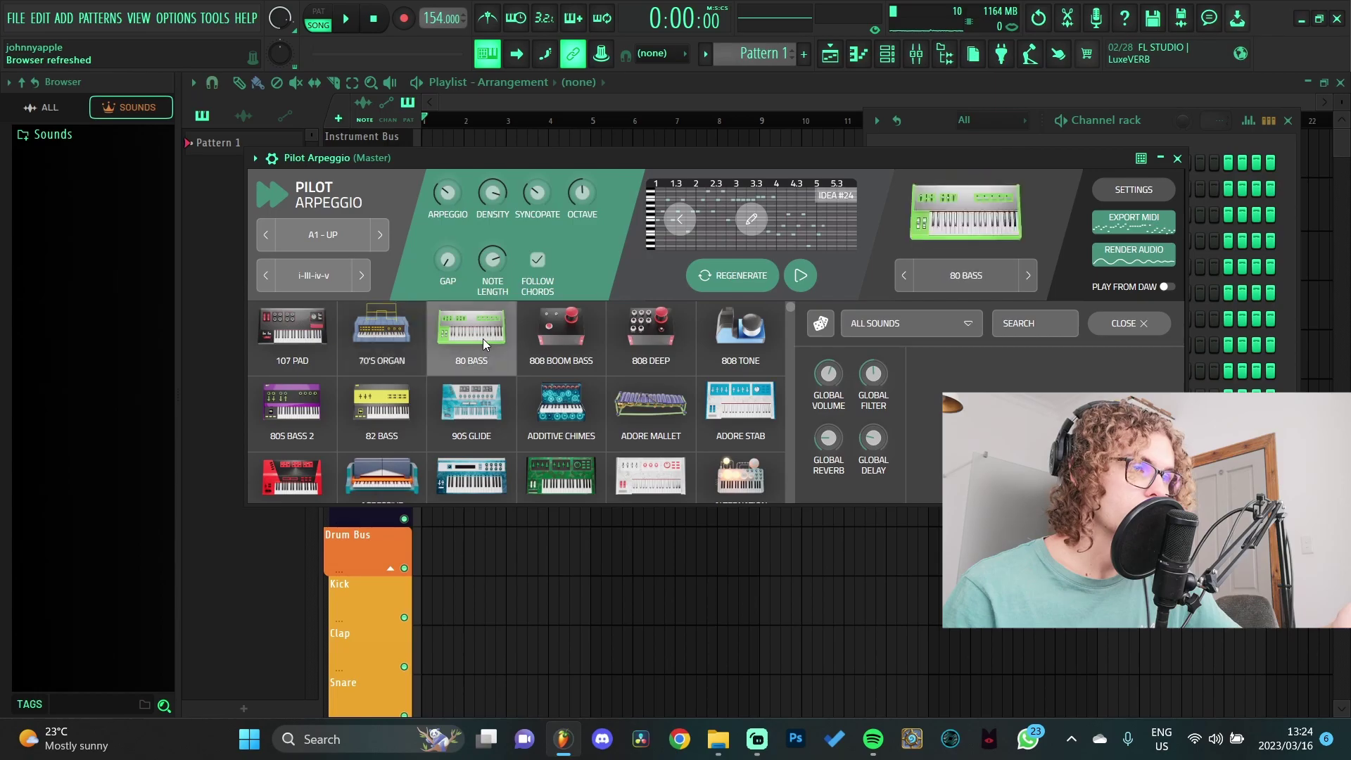
pyautogui.click(550, 337)
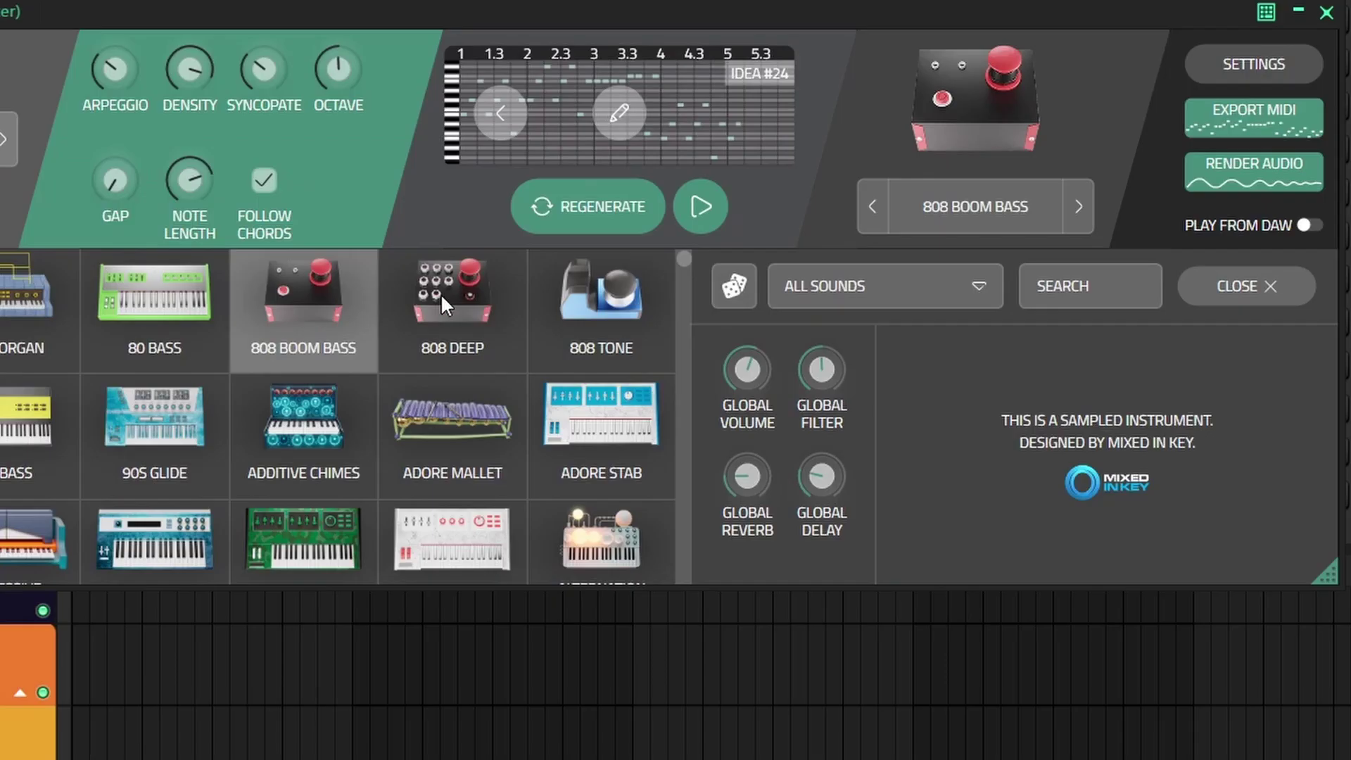
pyautogui.click(441, 293)
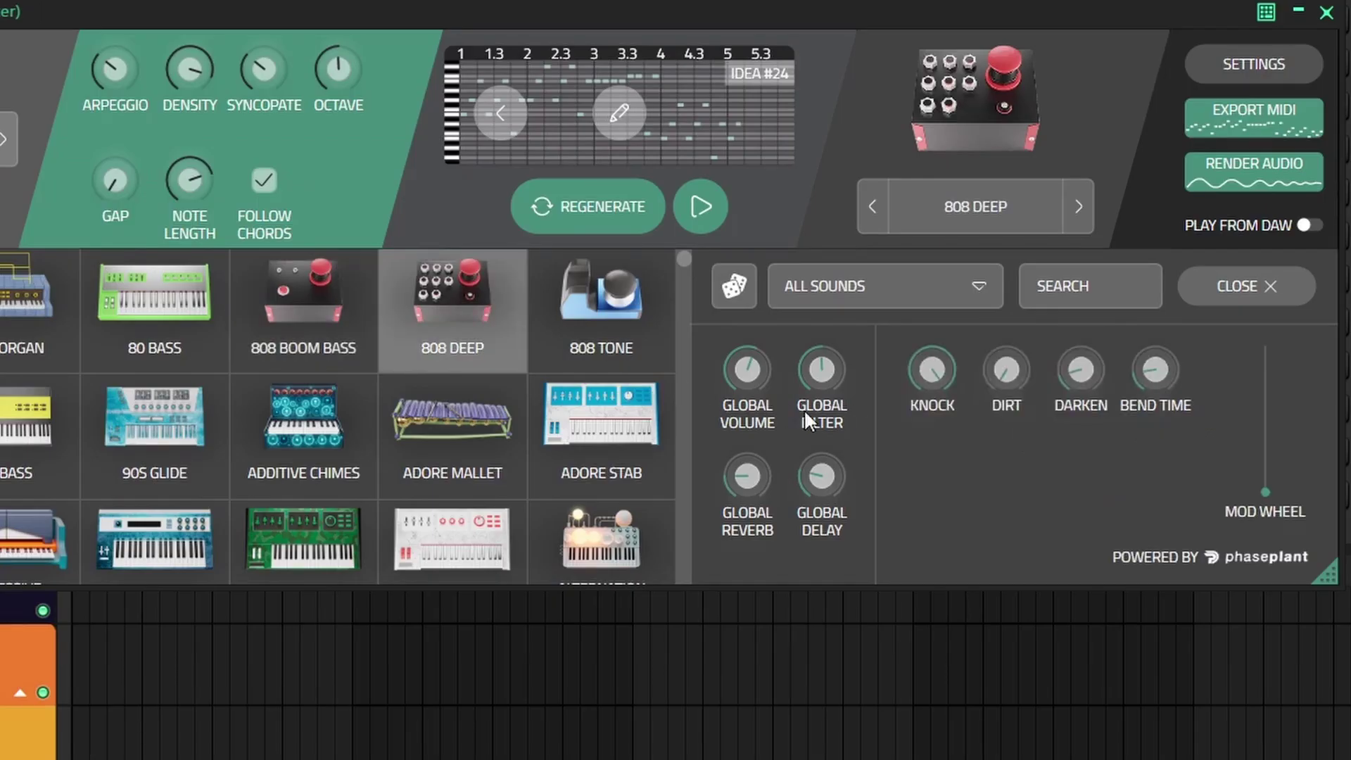
pyautogui.click(280, 454)
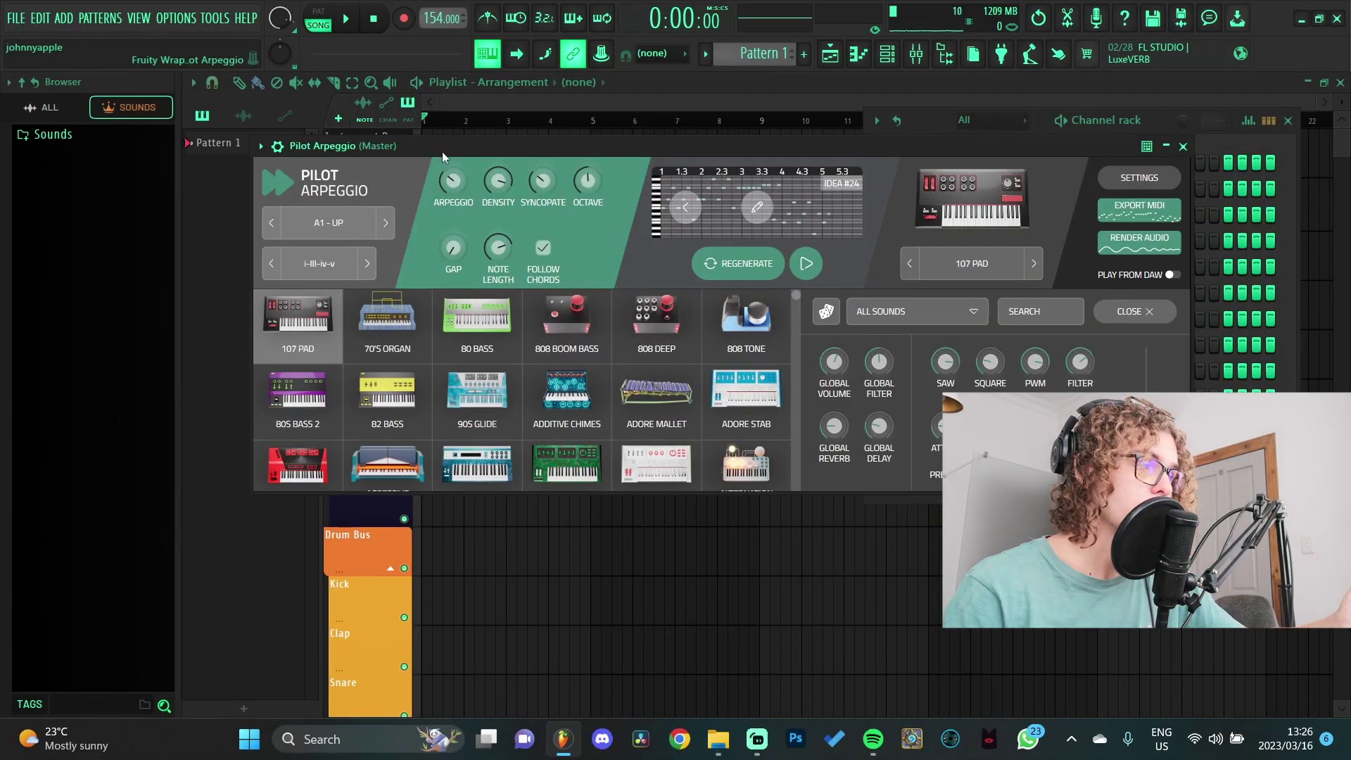
# Step: Open the arpeggio type browser and try A2 Down, A3 Texture, A6 Staircase and A5 Kaleidoscope
pyautogui.click(390, 190)
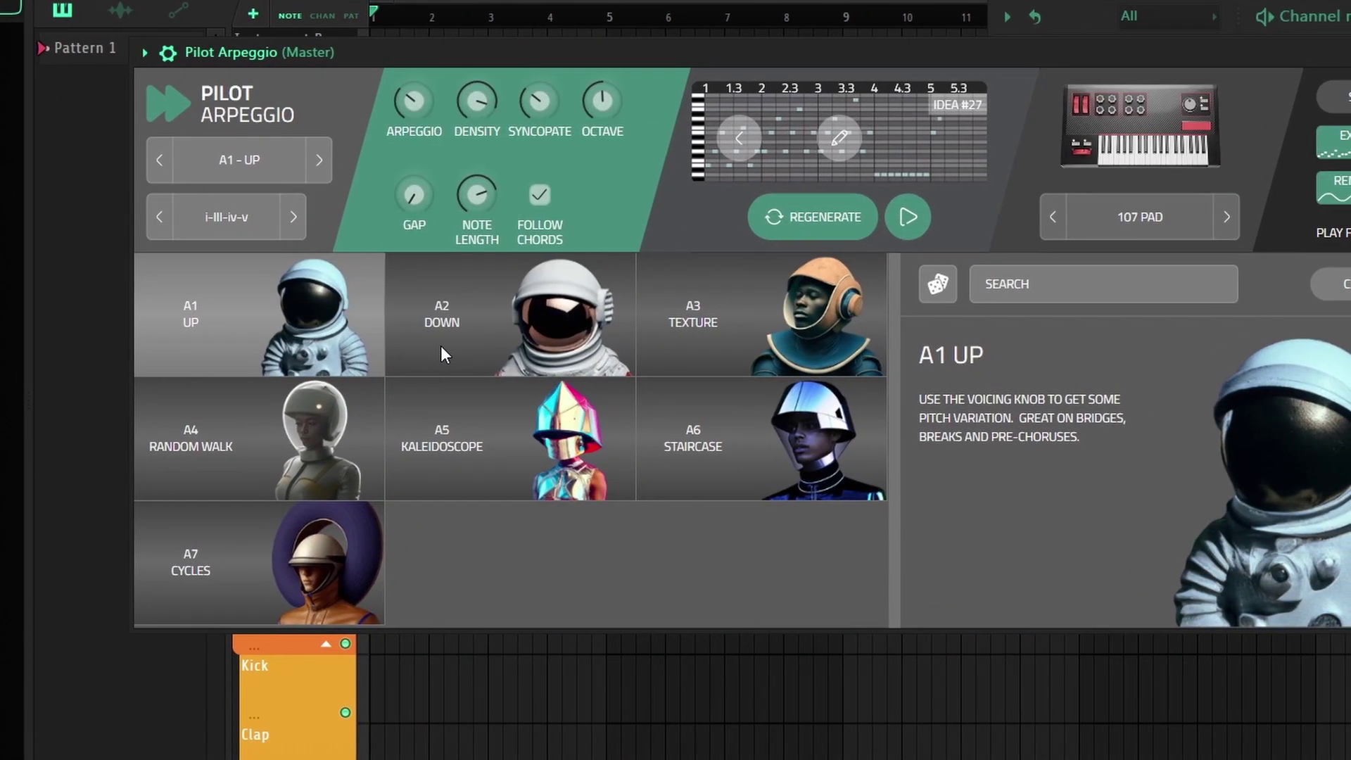
pyautogui.click(474, 348)
pyautogui.click(707, 336)
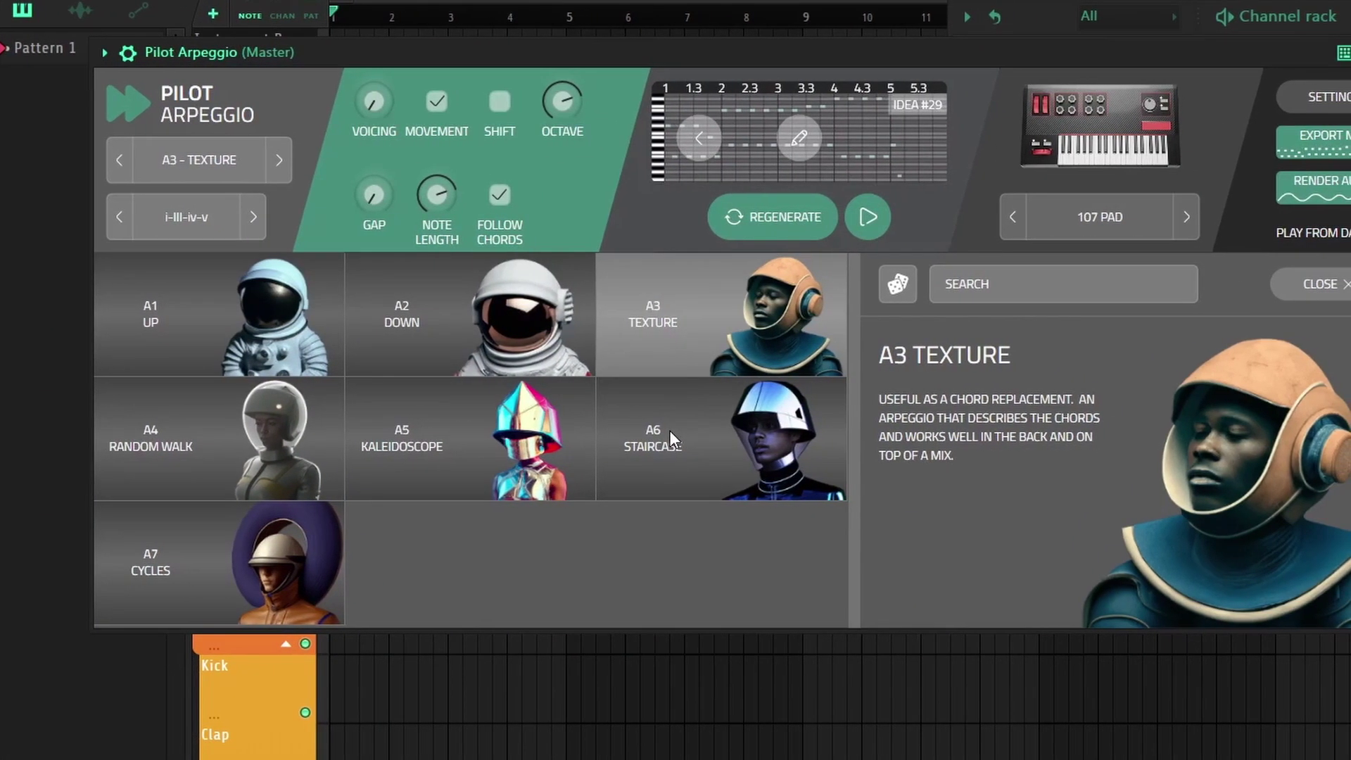
pyautogui.click(660, 431)
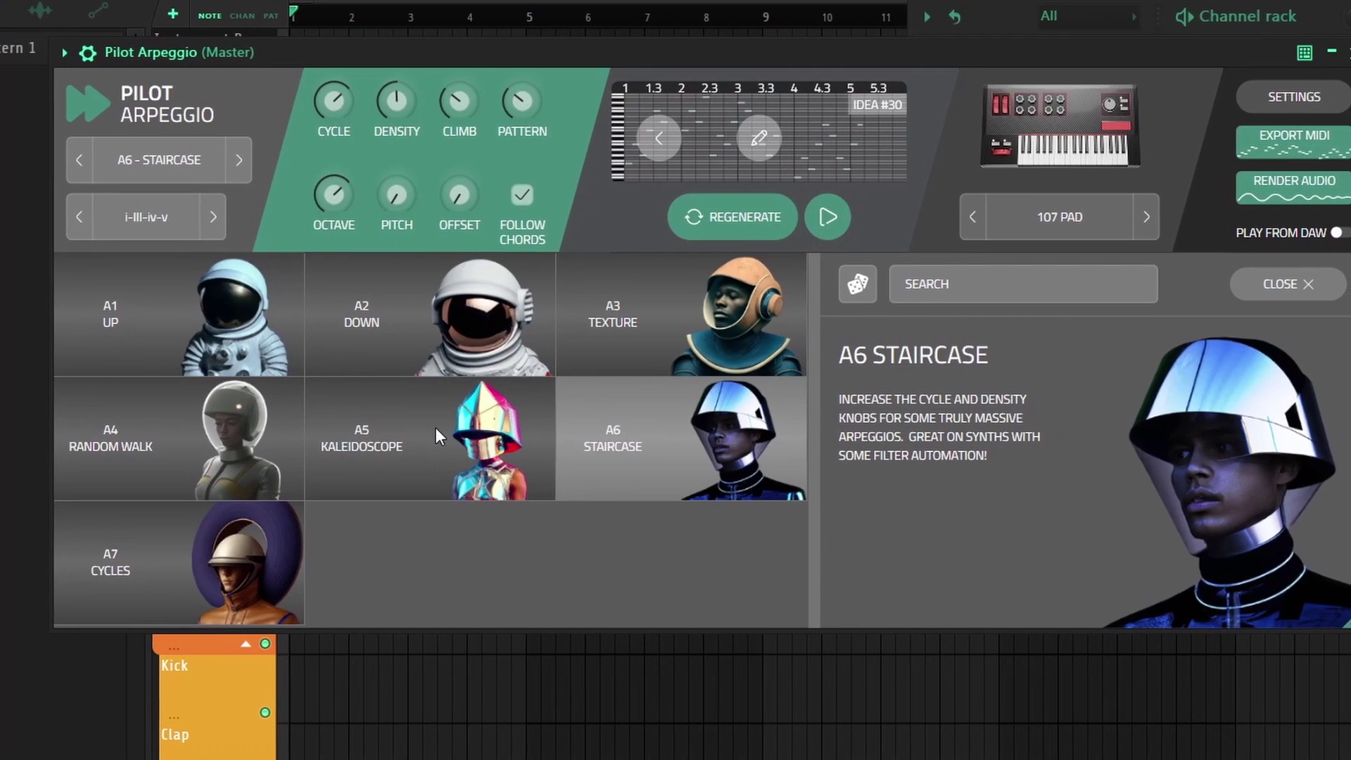
pyautogui.click(446, 426)
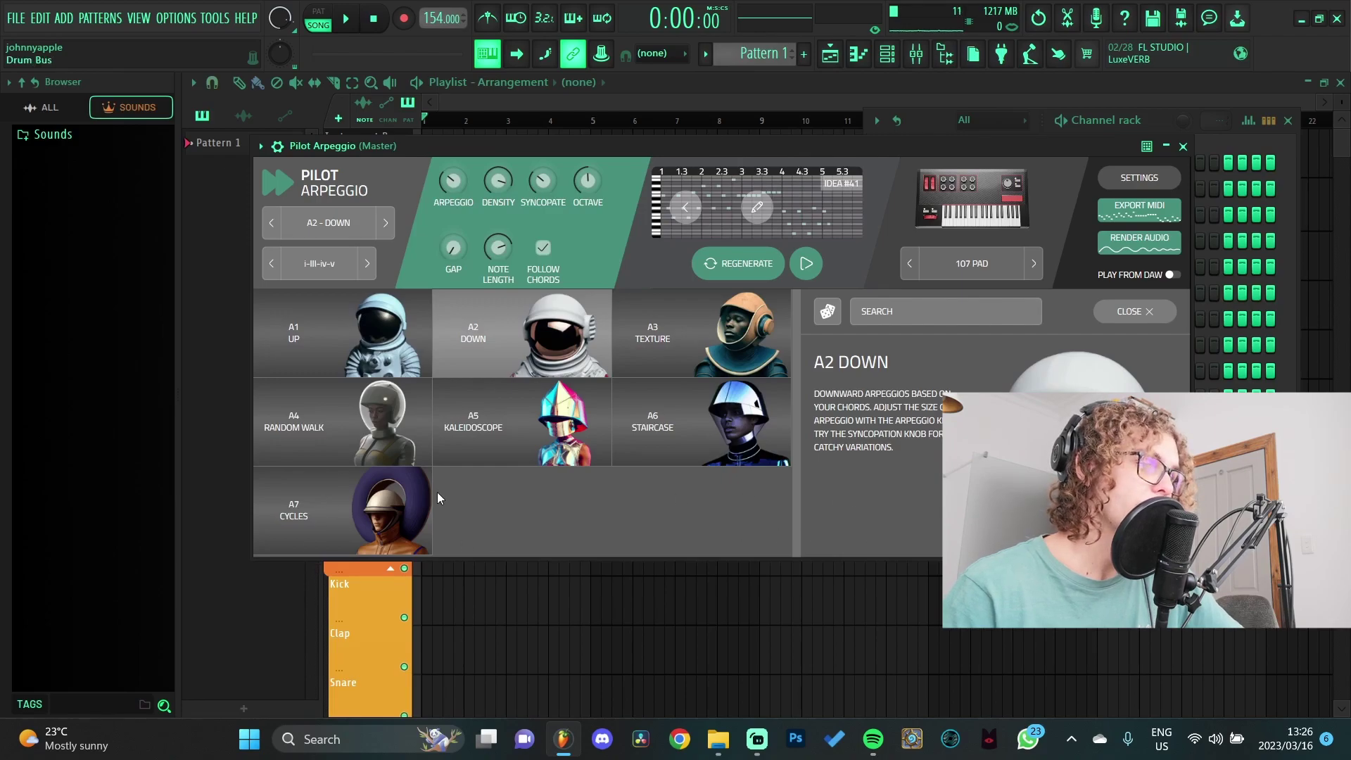
# Step: Compare the A7 Cycles, A6 Staircase, A5 Kaleidoscope and A4 Random Walk arpeggio types
pyautogui.click(352, 506)
pyautogui.click(672, 442)
pyautogui.click(477, 441)
pyautogui.click(344, 436)
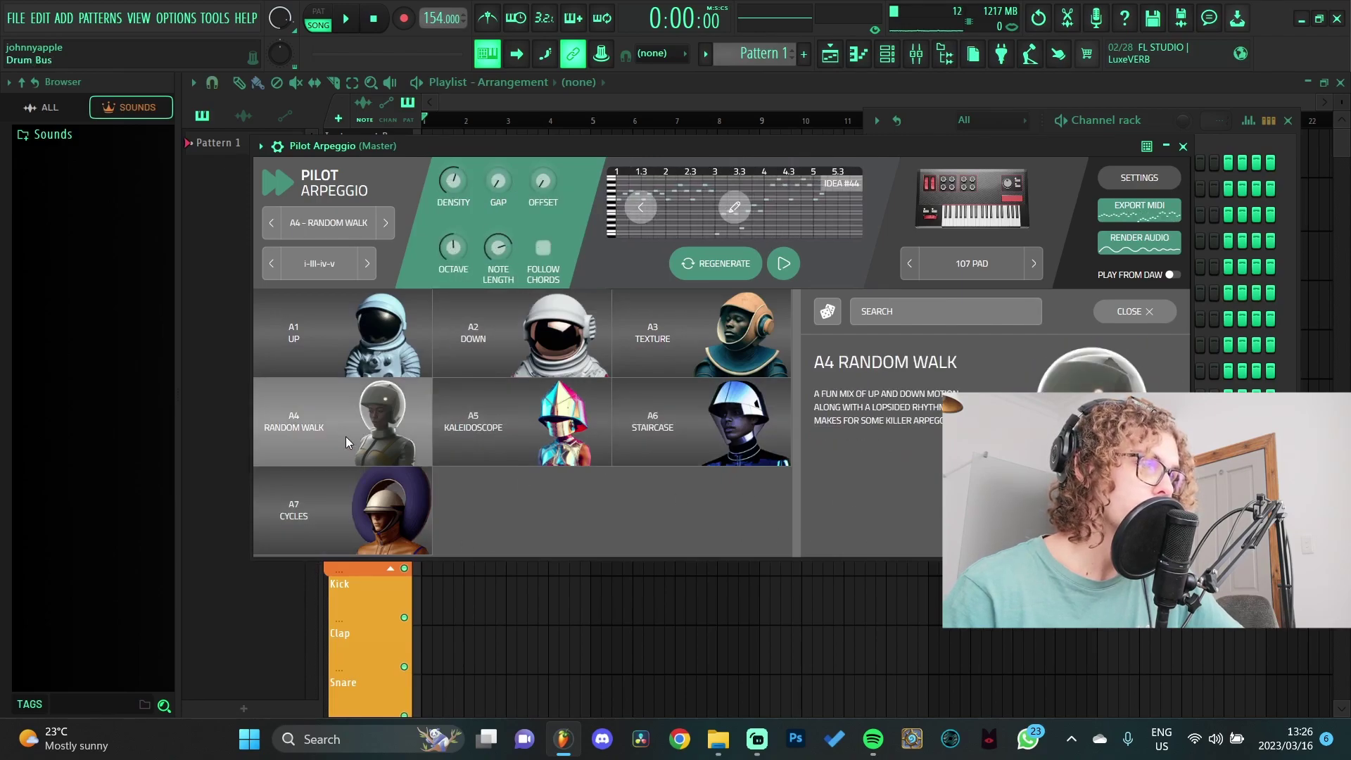
pyautogui.click(528, 426)
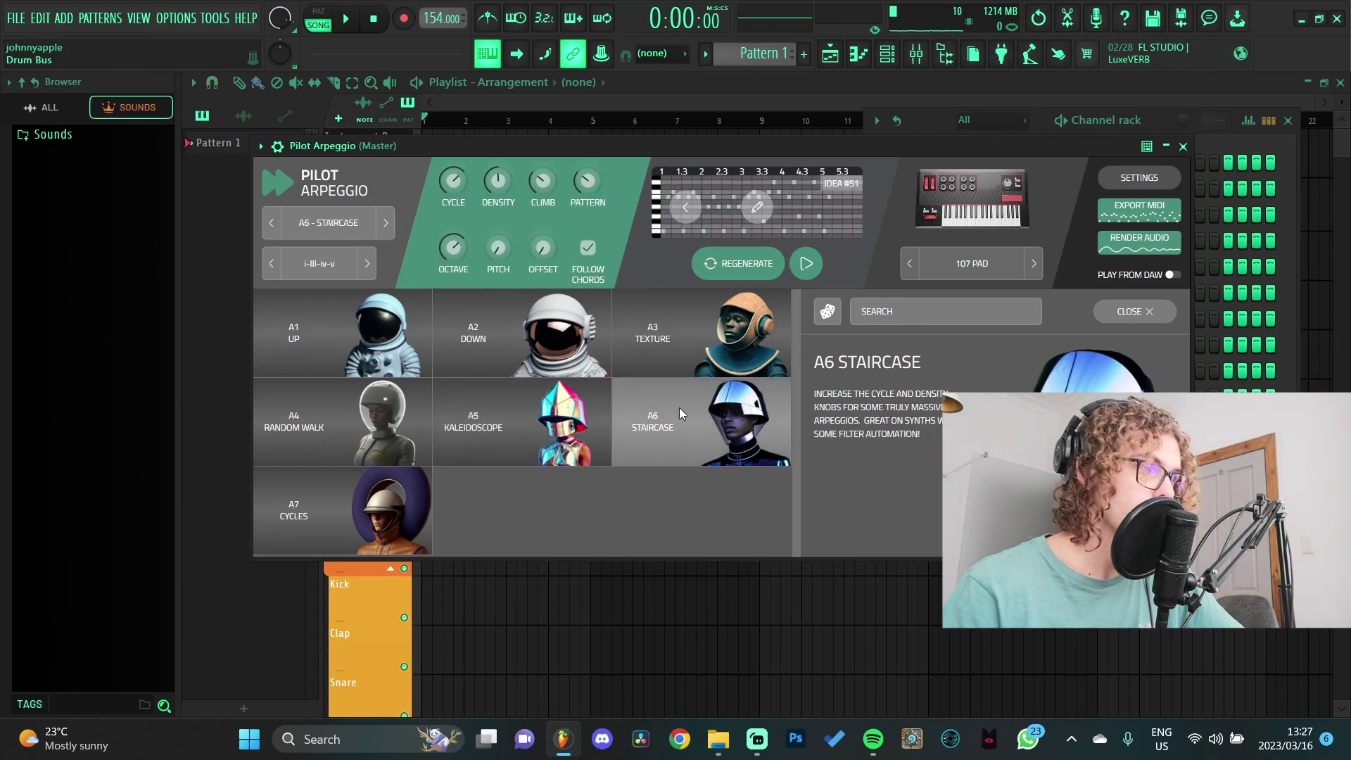
# Step: Select the A5 Kaleidoscope arpeggio type and regenerate its idea several times
pyautogui.click(446, 453)
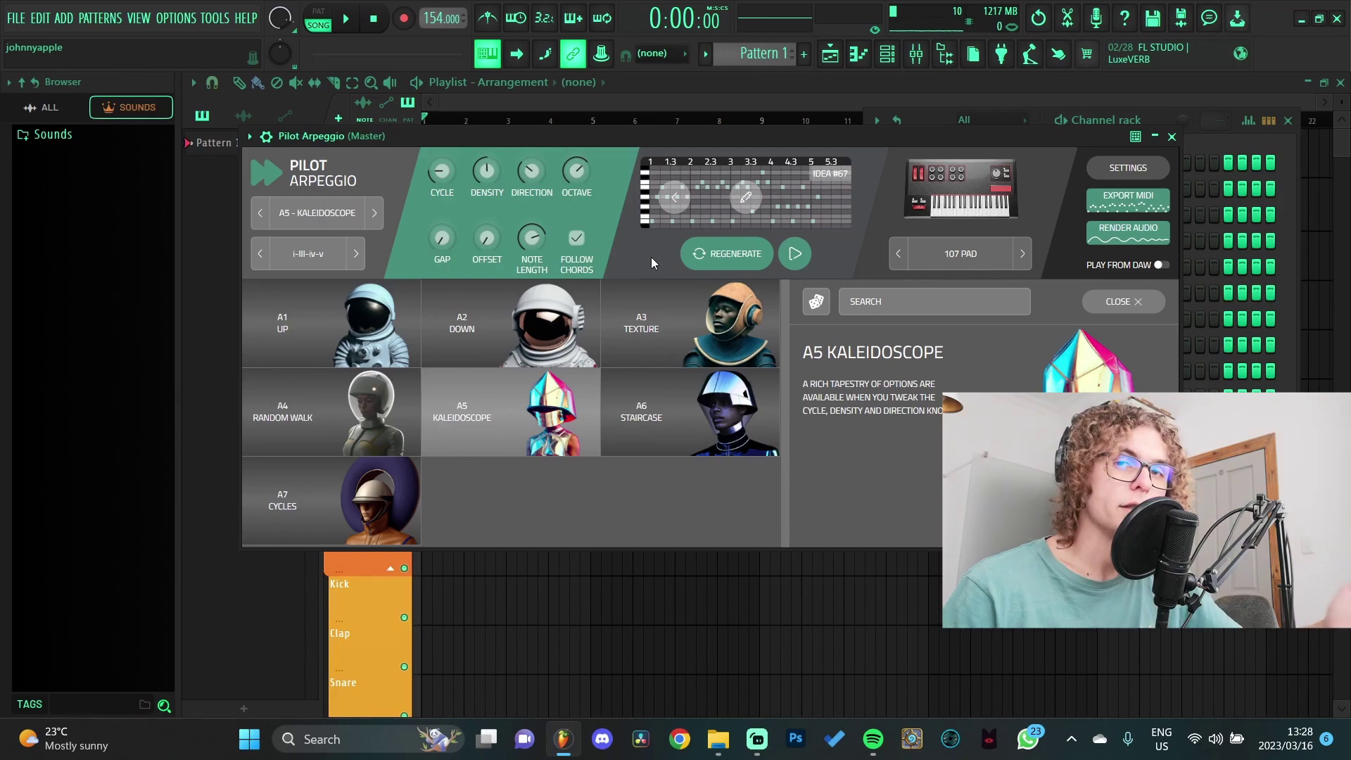
pyautogui.click(734, 257)
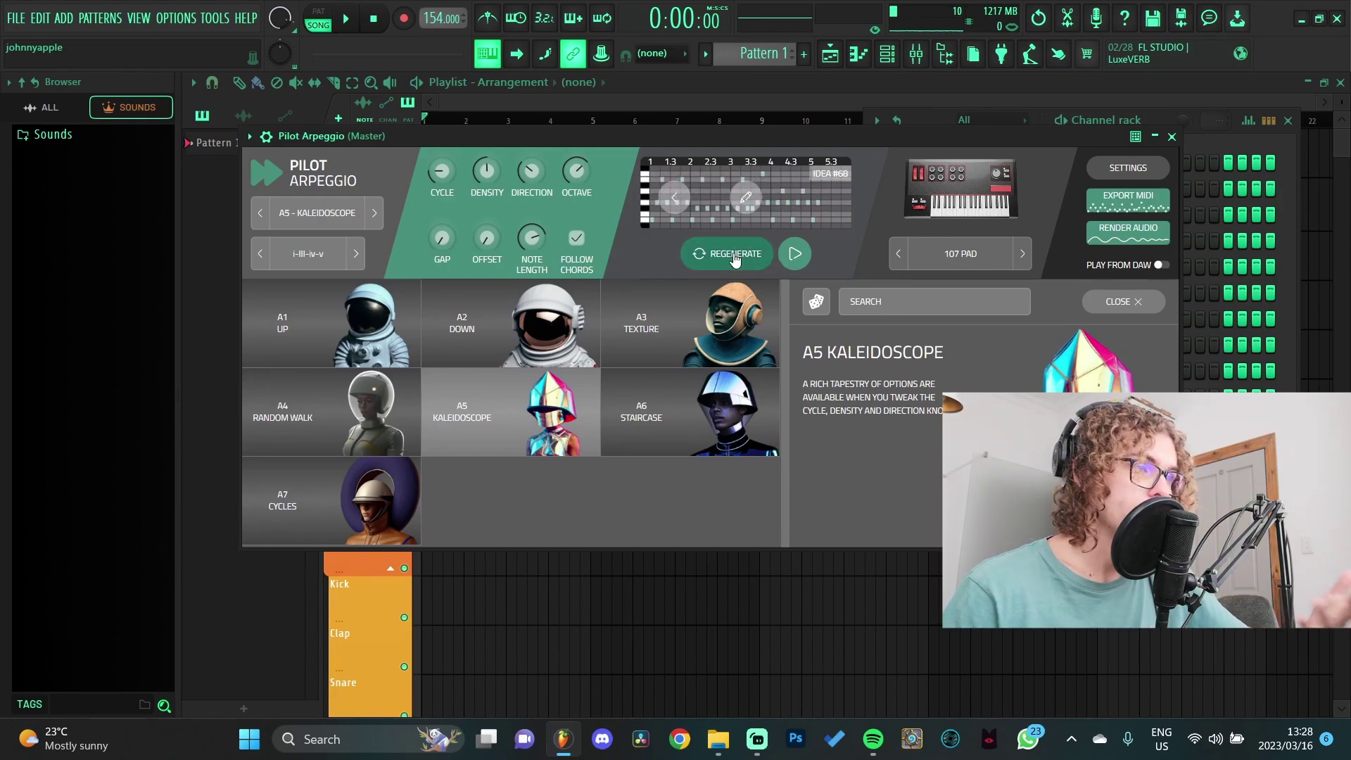
pyautogui.click(727, 259)
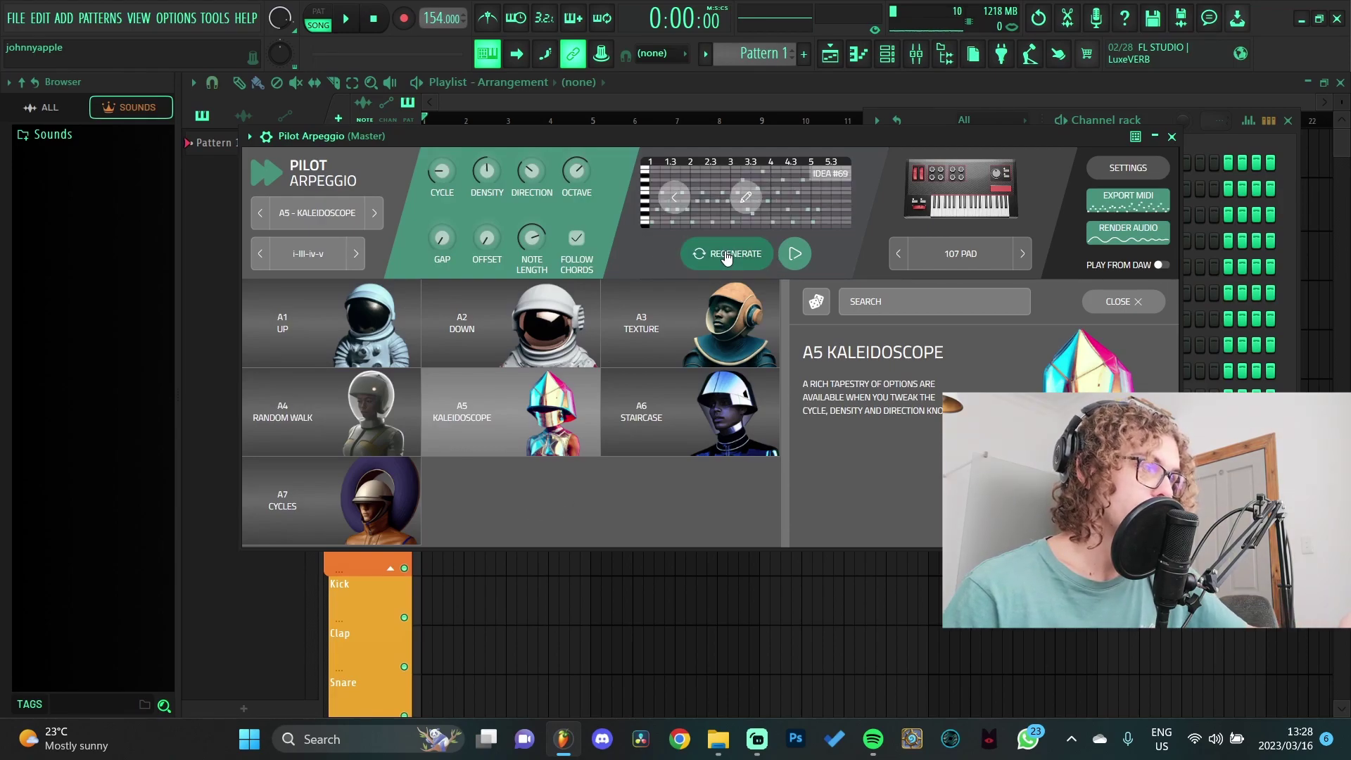
# Step: Open the idea's note editor, lengthen two early bar 1 notes to 1.3, and shift a group of notes from bar 2 onward
pyautogui.click(745, 205)
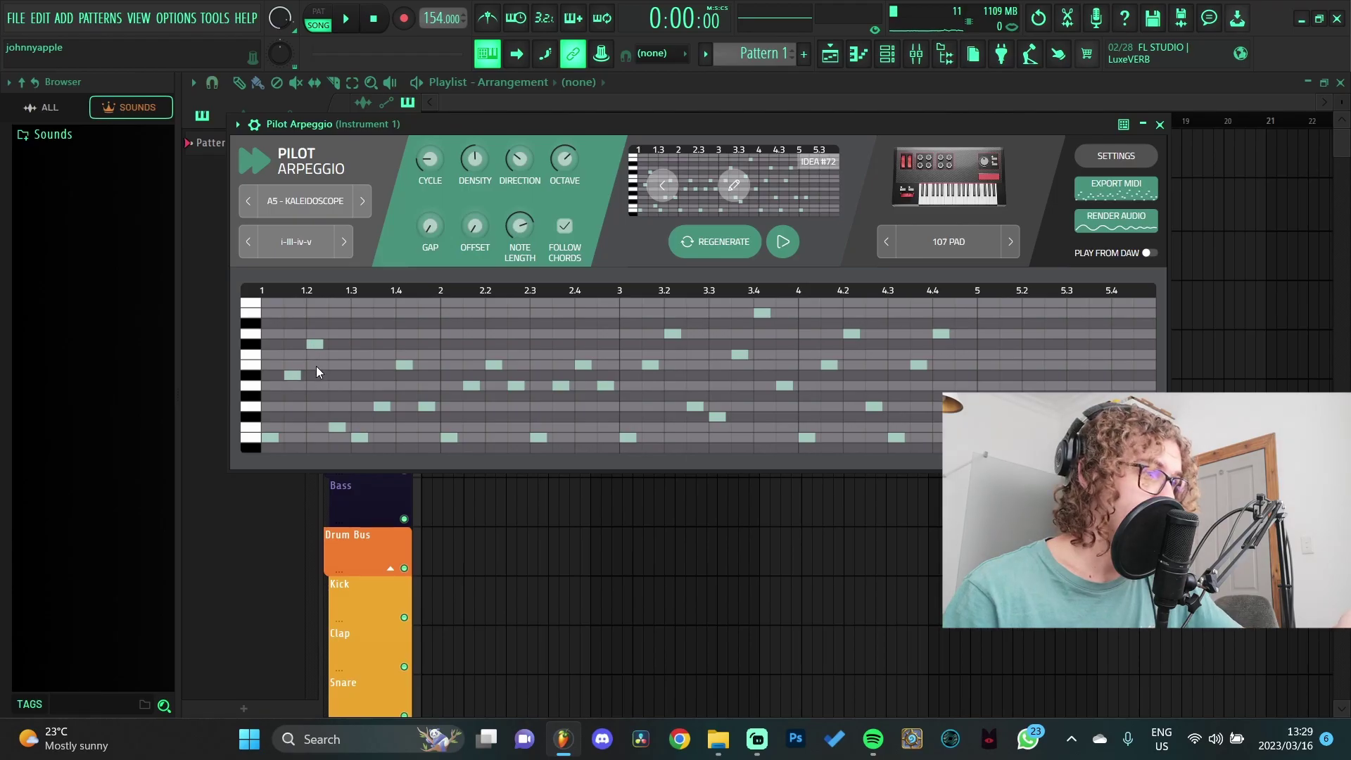
pyautogui.moveTo(297, 377); pyautogui.dragTo(311, 387)
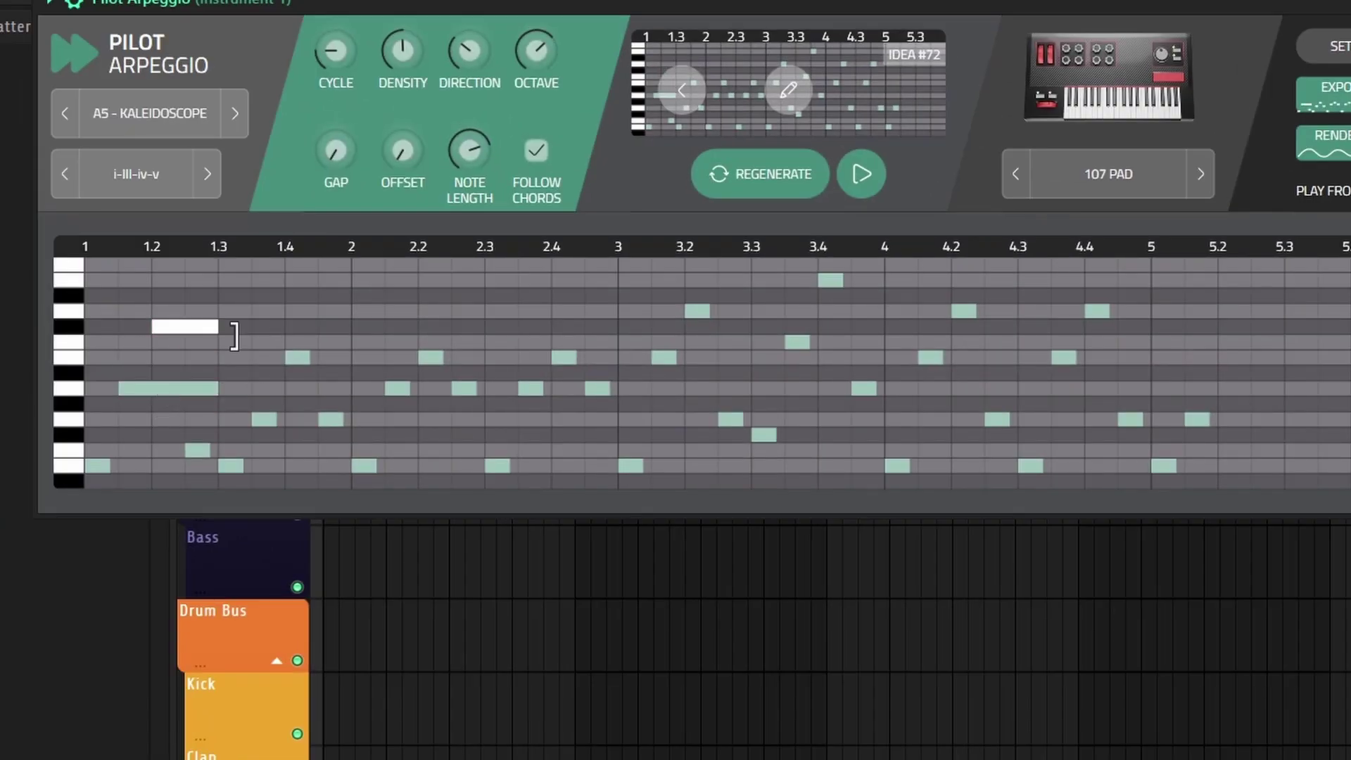
pyautogui.moveTo(363, 285); pyautogui.dragTo(701, 505)
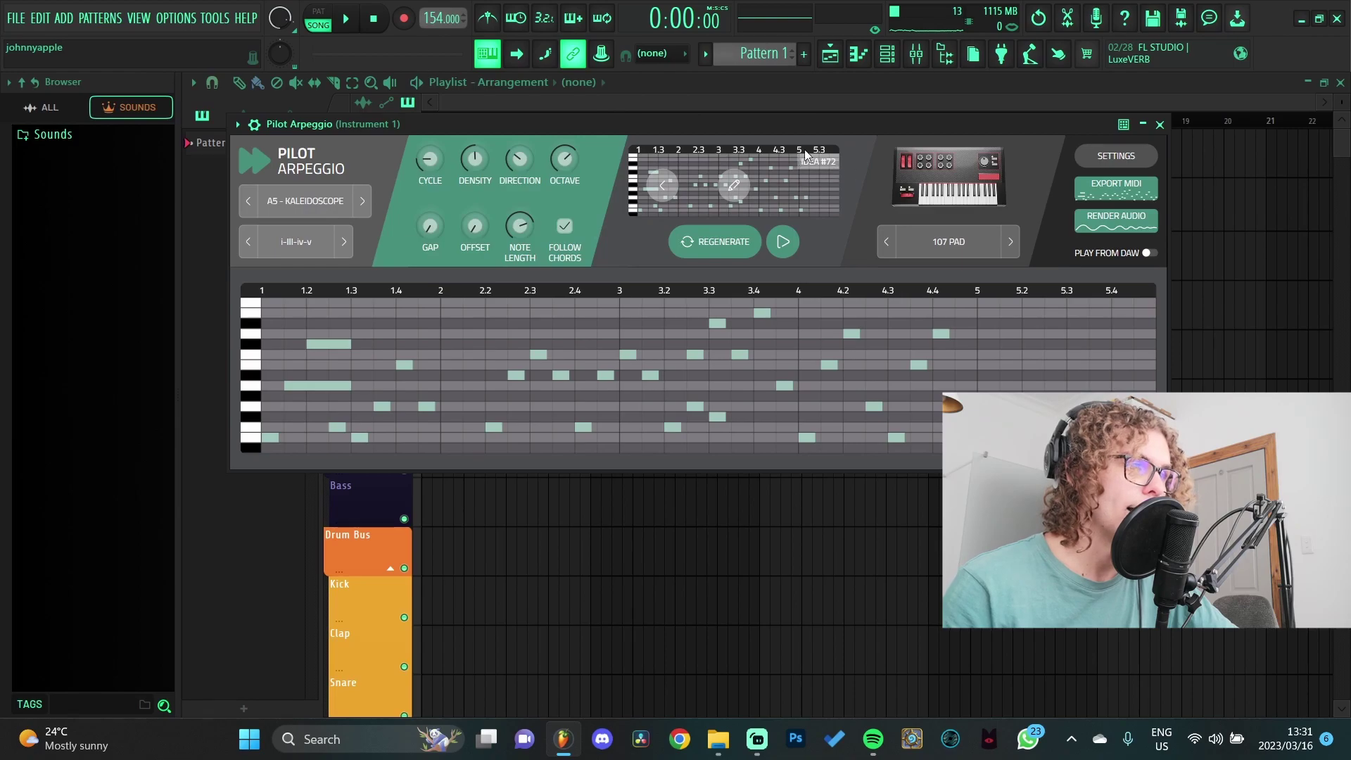
# Step: Step back through the previously generated ideas to idea #59, which uses A3 Texture
pyautogui.click(661, 189)
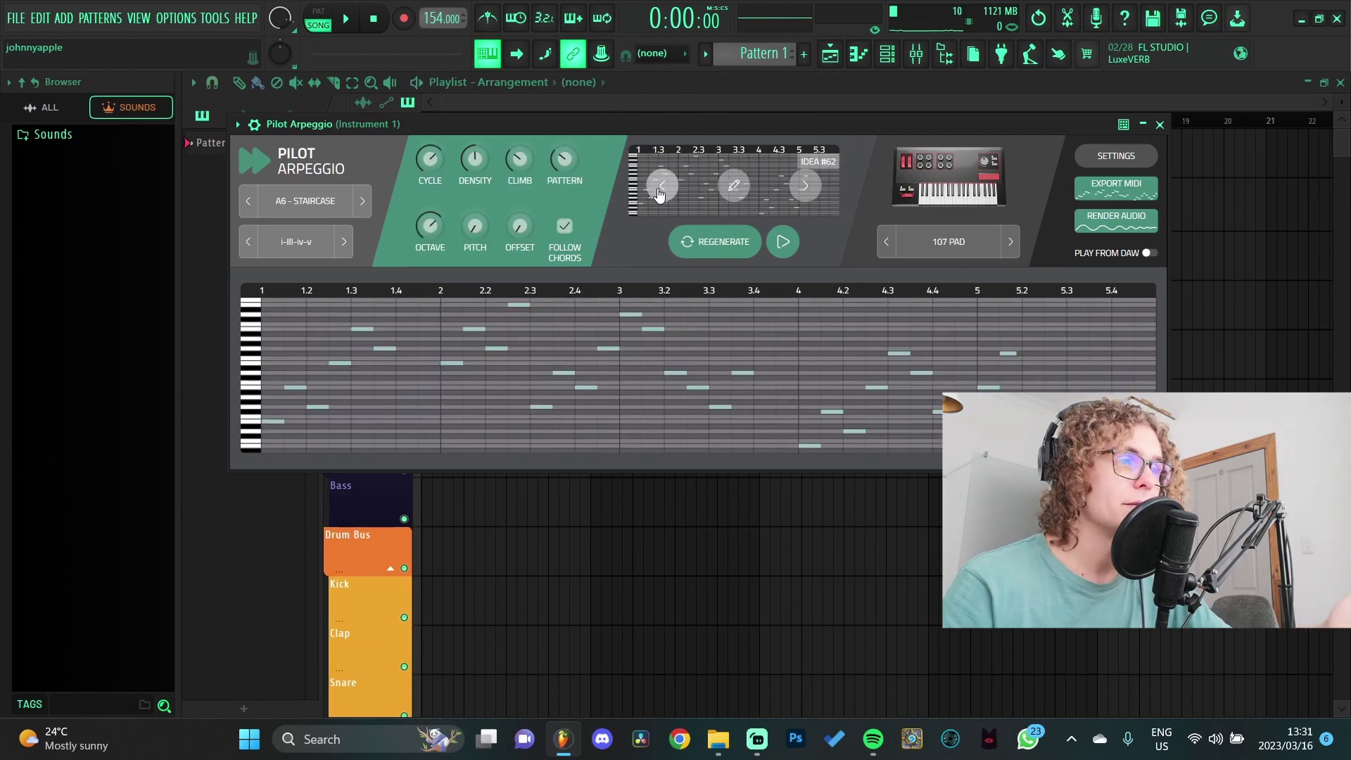
pyautogui.click(661, 187)
pyautogui.click(661, 187)
pyautogui.click(662, 188)
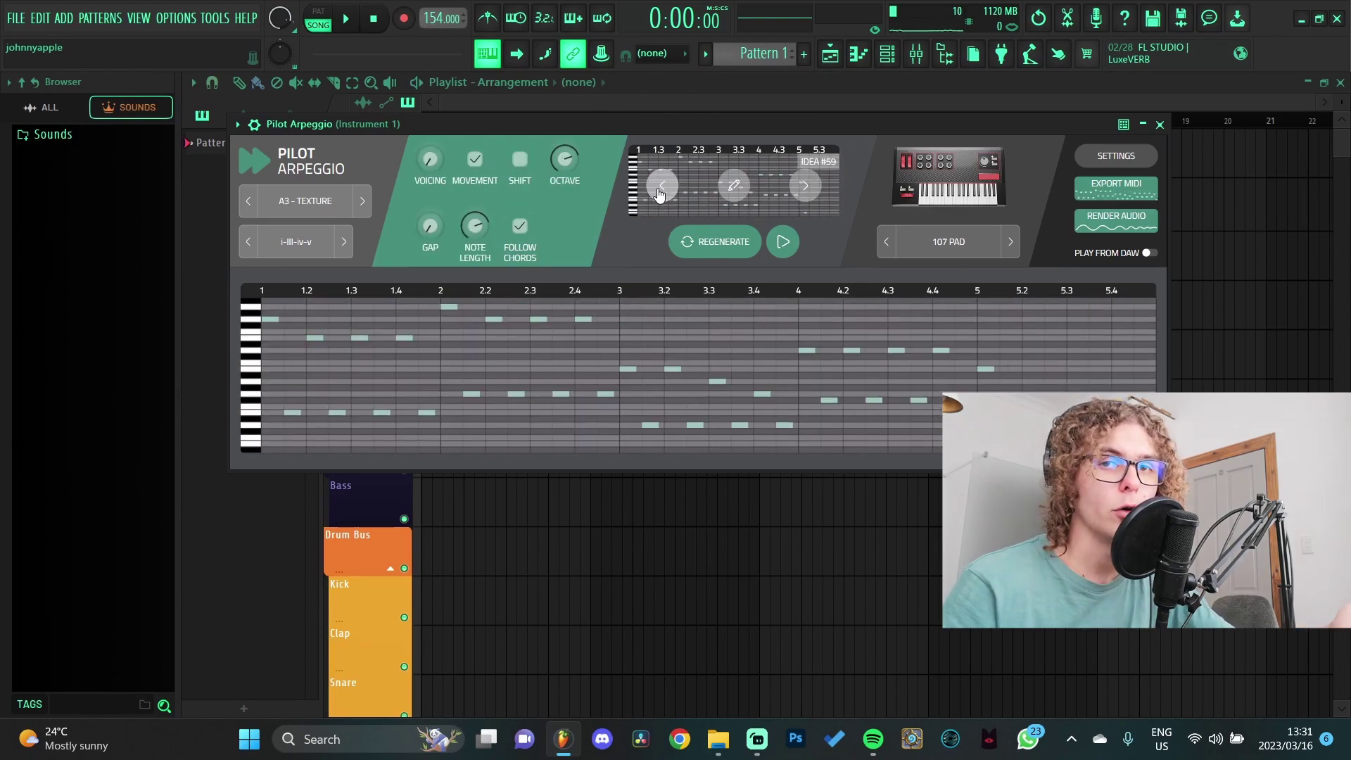
# Step: Return to idea #72, which uses the A5 Kaleidoscope arpeggio type
pyautogui.click(661, 187)
pyautogui.click(662, 187)
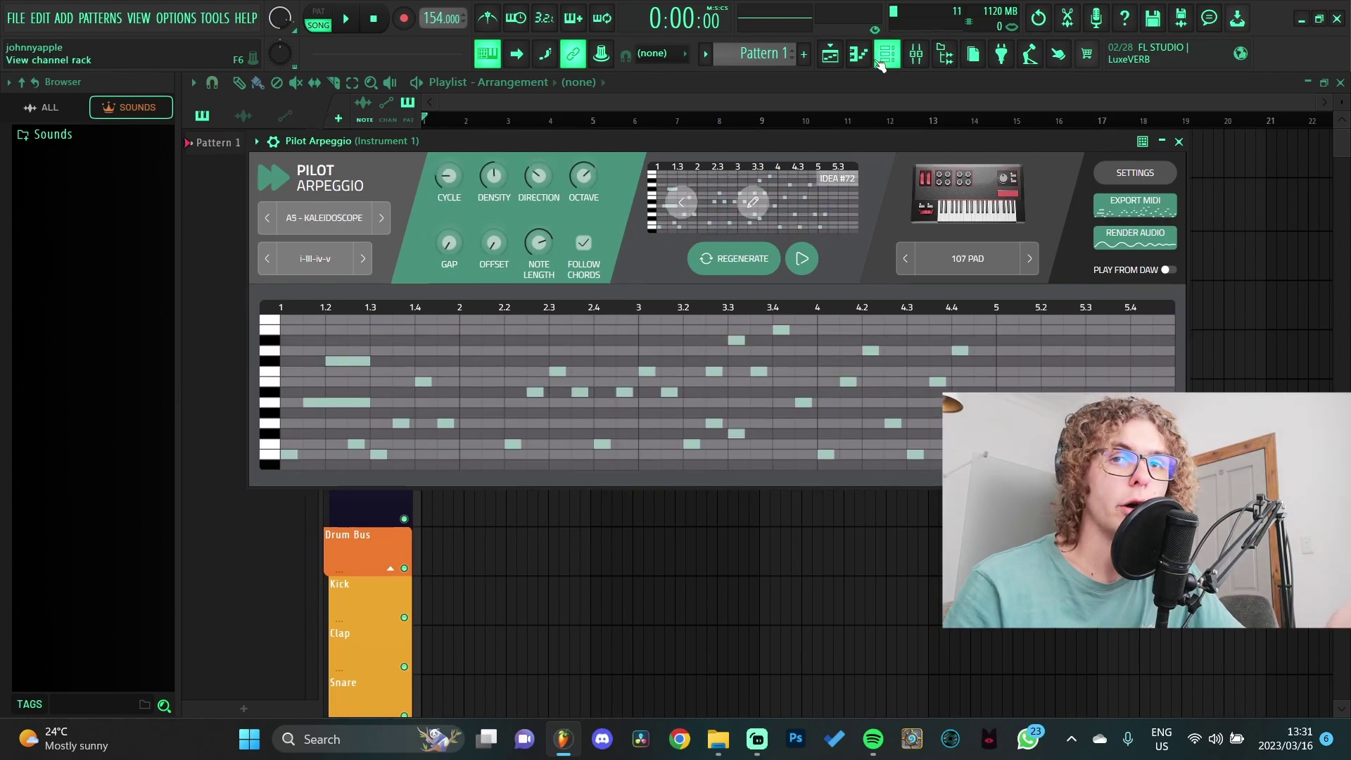
# Step: Close the Pilot Arpeggio window and reopen the instrument from the channel rack
pyautogui.click(888, 58)
pyautogui.click(886, 57)
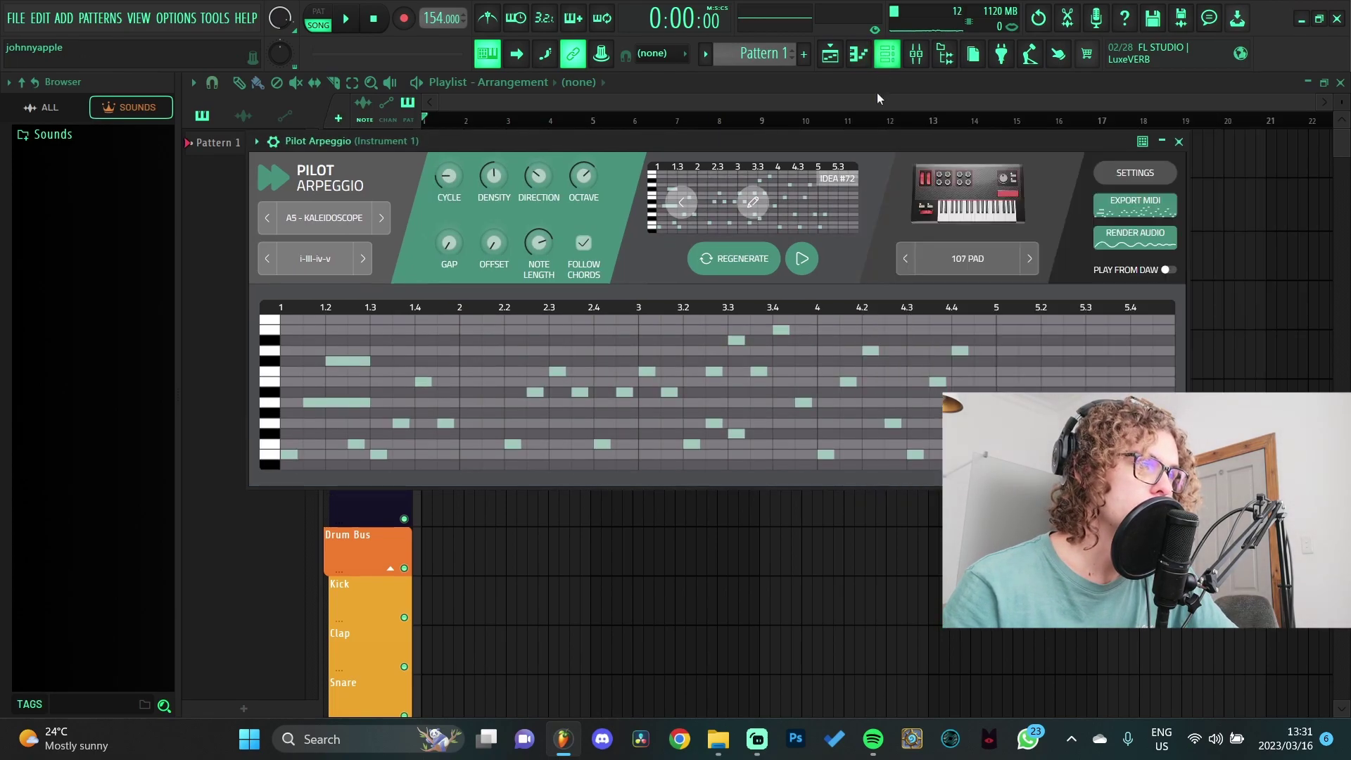
pyautogui.moveTo(855, 140)
pyautogui.mouseDown()
pyautogui.moveTo(869, 115)
pyautogui.moveTo(854, 132)
pyautogui.mouseUp()
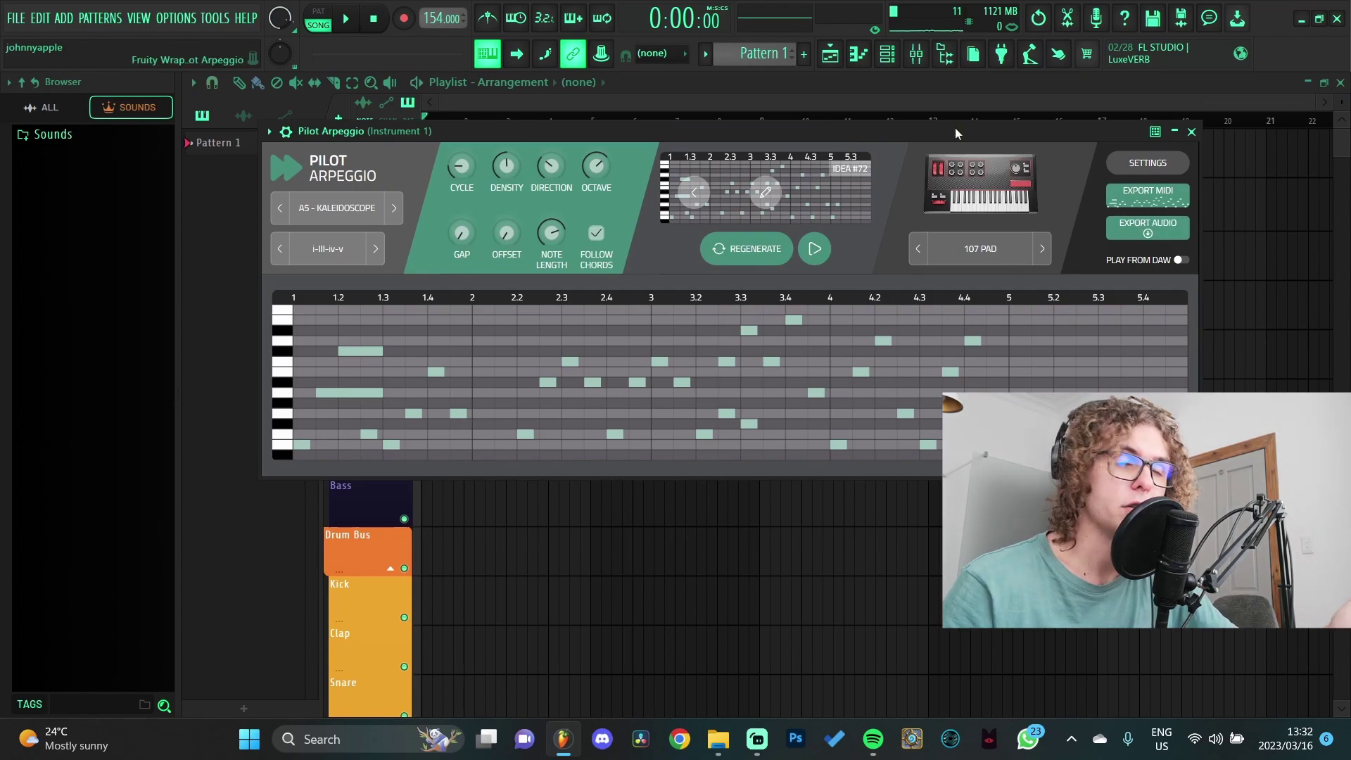
pyautogui.click(1190, 132)
pyautogui.click(888, 58)
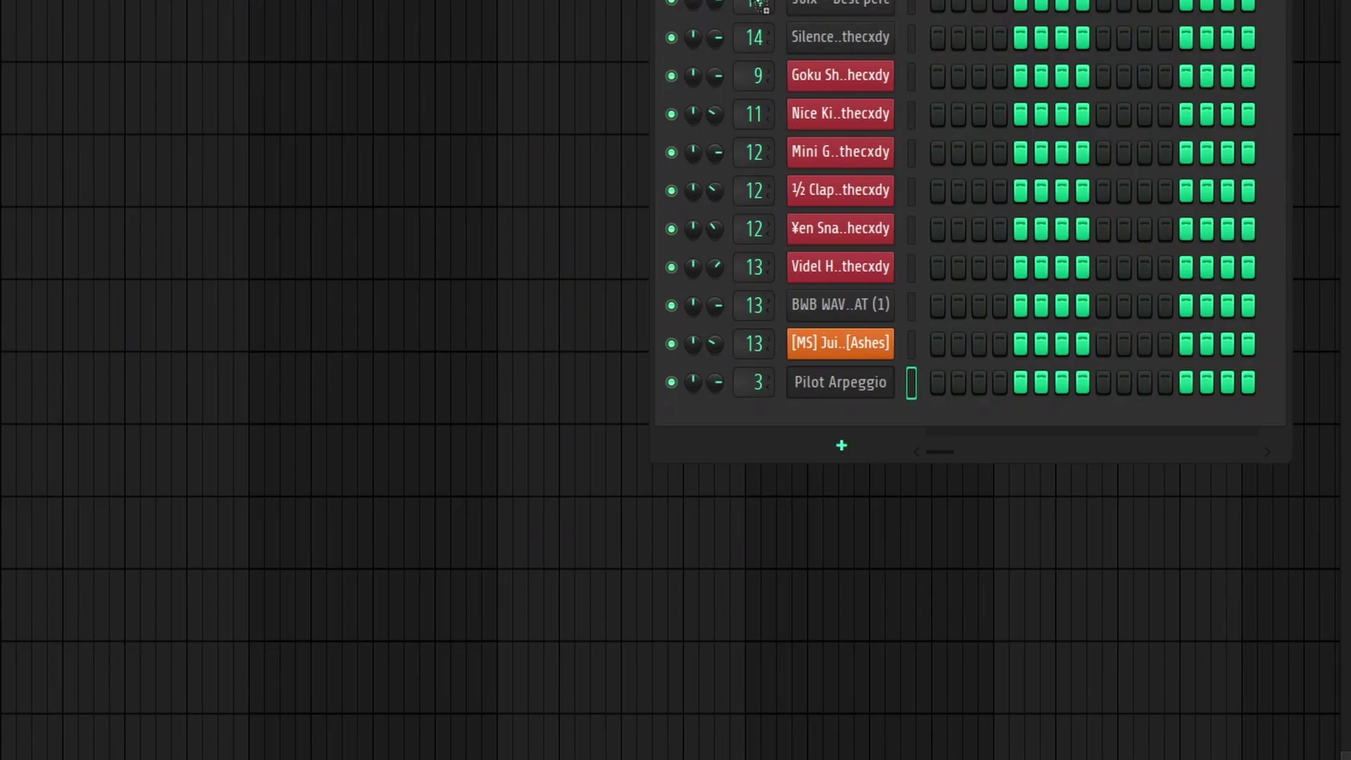
pyautogui.click(872, 391)
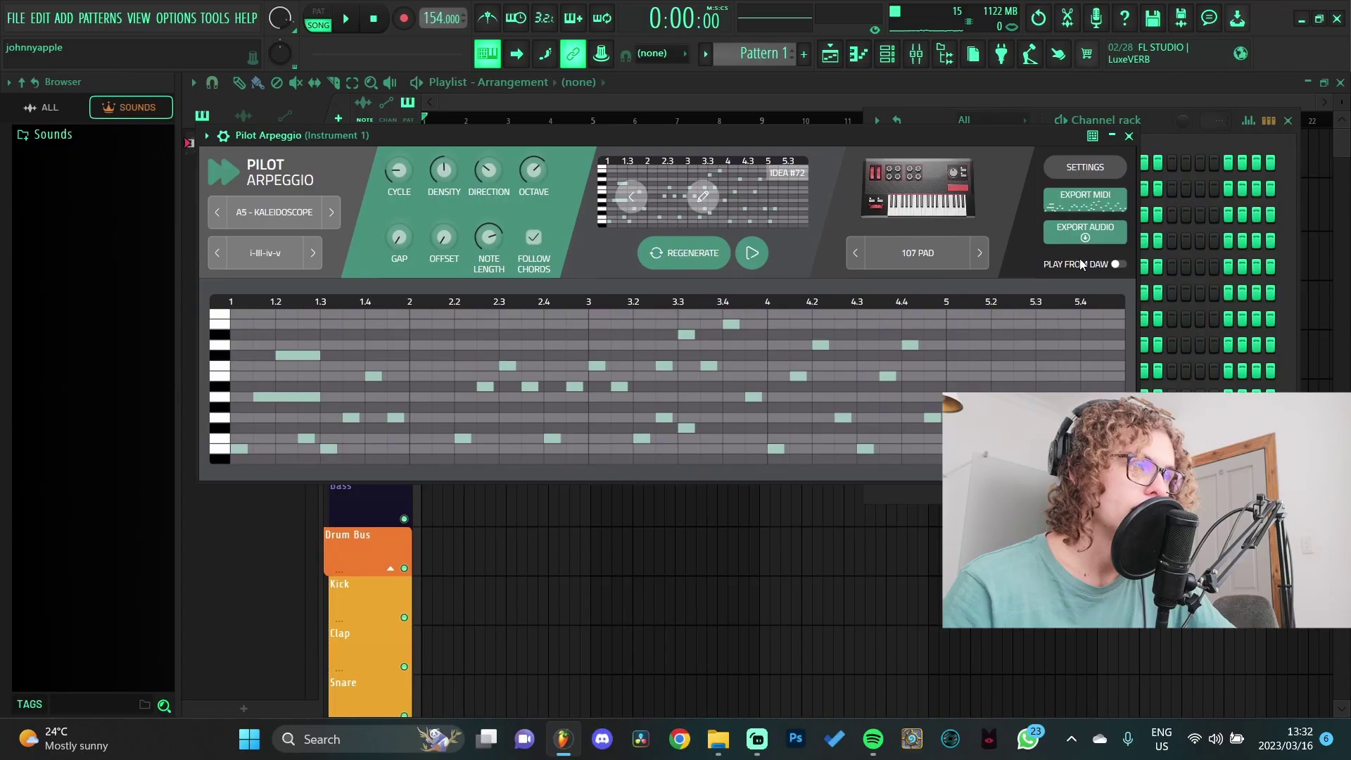
# Step: Export the MIDI of idea #72 to the start of the playlist as Pattern 1 and open it in the piano roll
pyautogui.moveTo(1084, 200); pyautogui.dragTo(538, 162)
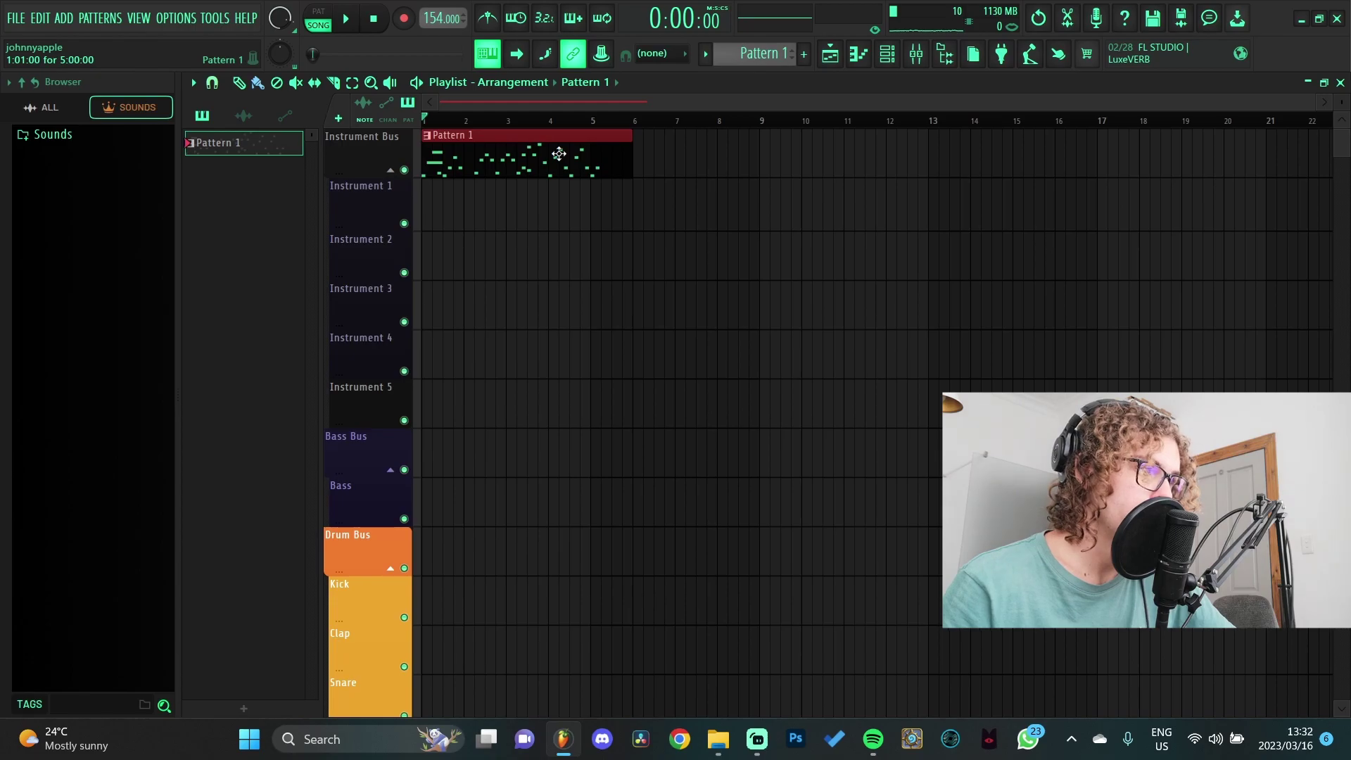
pyautogui.doubleClick(516, 156)
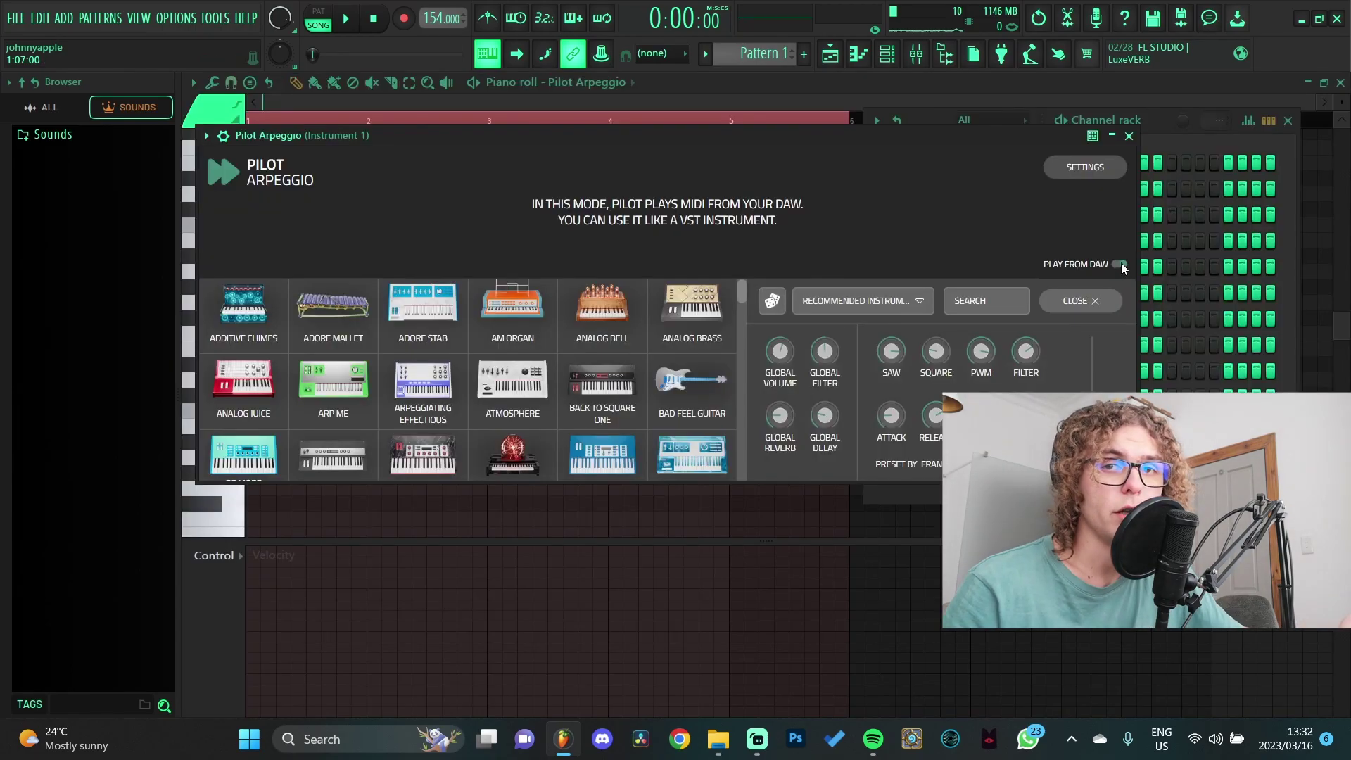
# Step: Turn off Play from DAW, lower the Density of the A5 Kaleidoscope arpeggio, and stop playback
pyautogui.click(1118, 266)
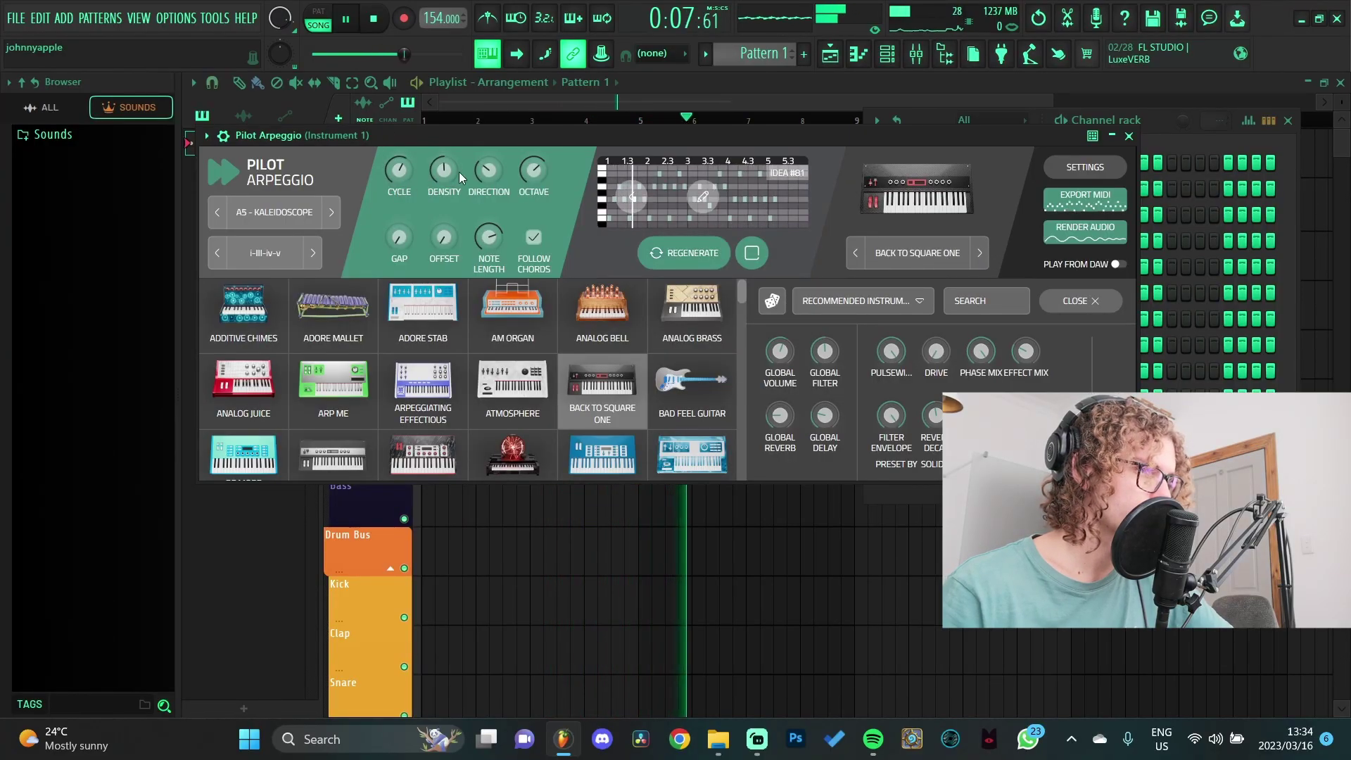
pyautogui.moveTo(444, 170); pyautogui.dragTo(444, 189)
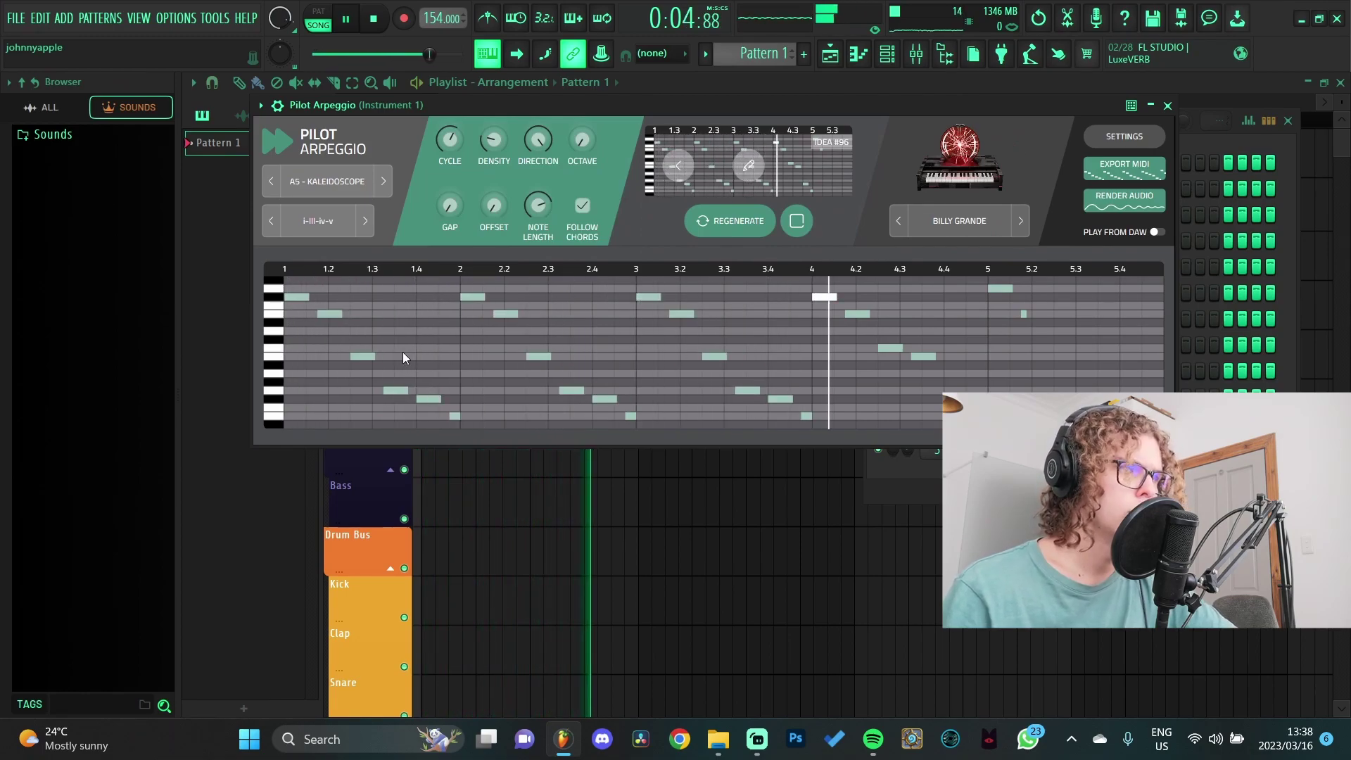
pyautogui.press('space')
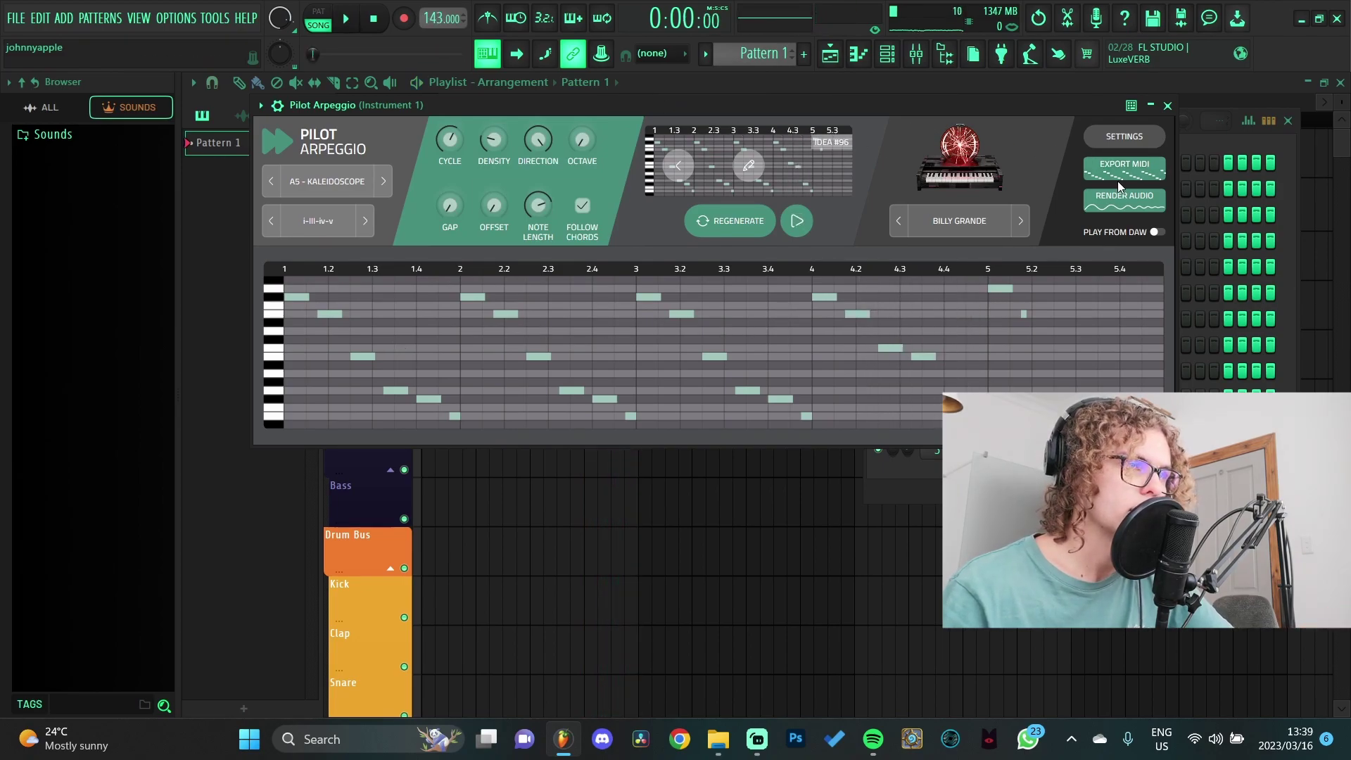
# Step: Export the MIDI of idea #96 into Pattern 1 and play it back in the piano roll
pyautogui.moveTo(1123, 178); pyautogui.dragTo(746, 365)
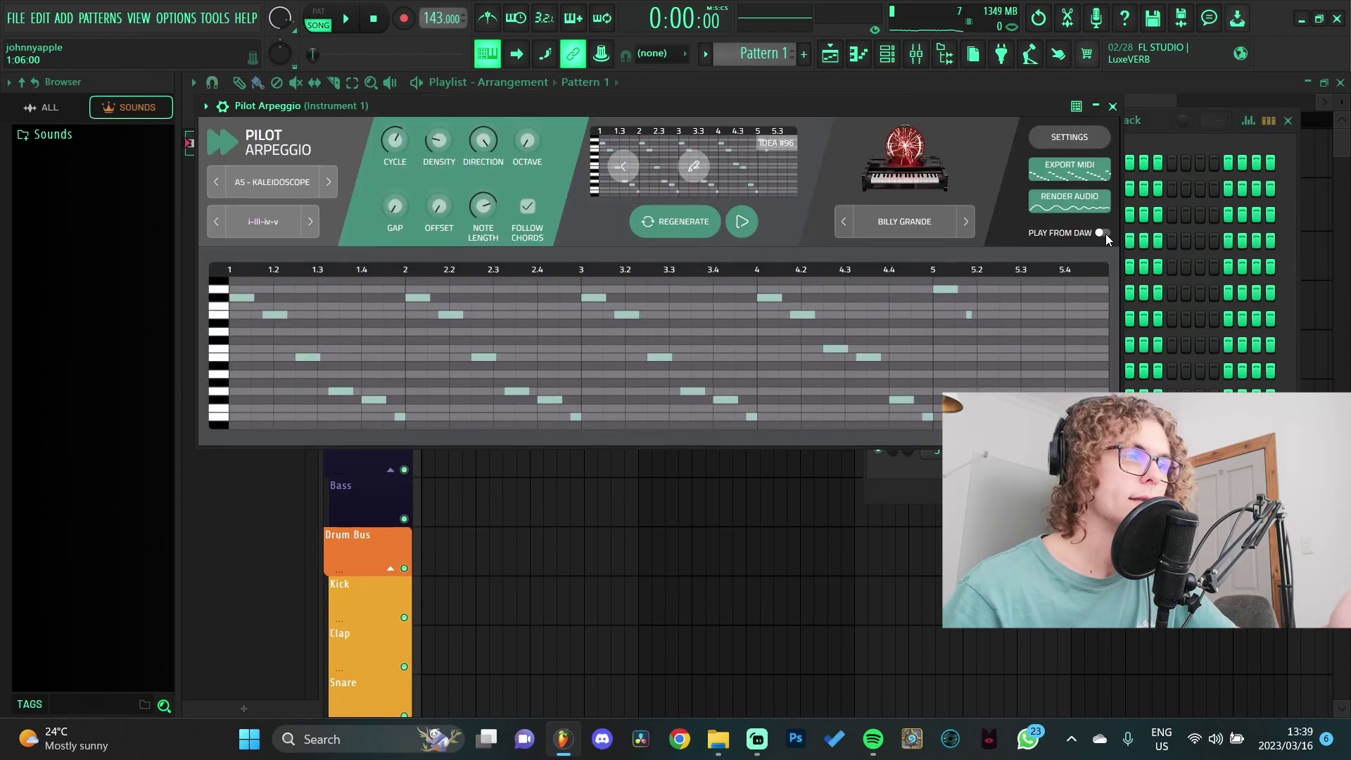
pyautogui.press('F7')
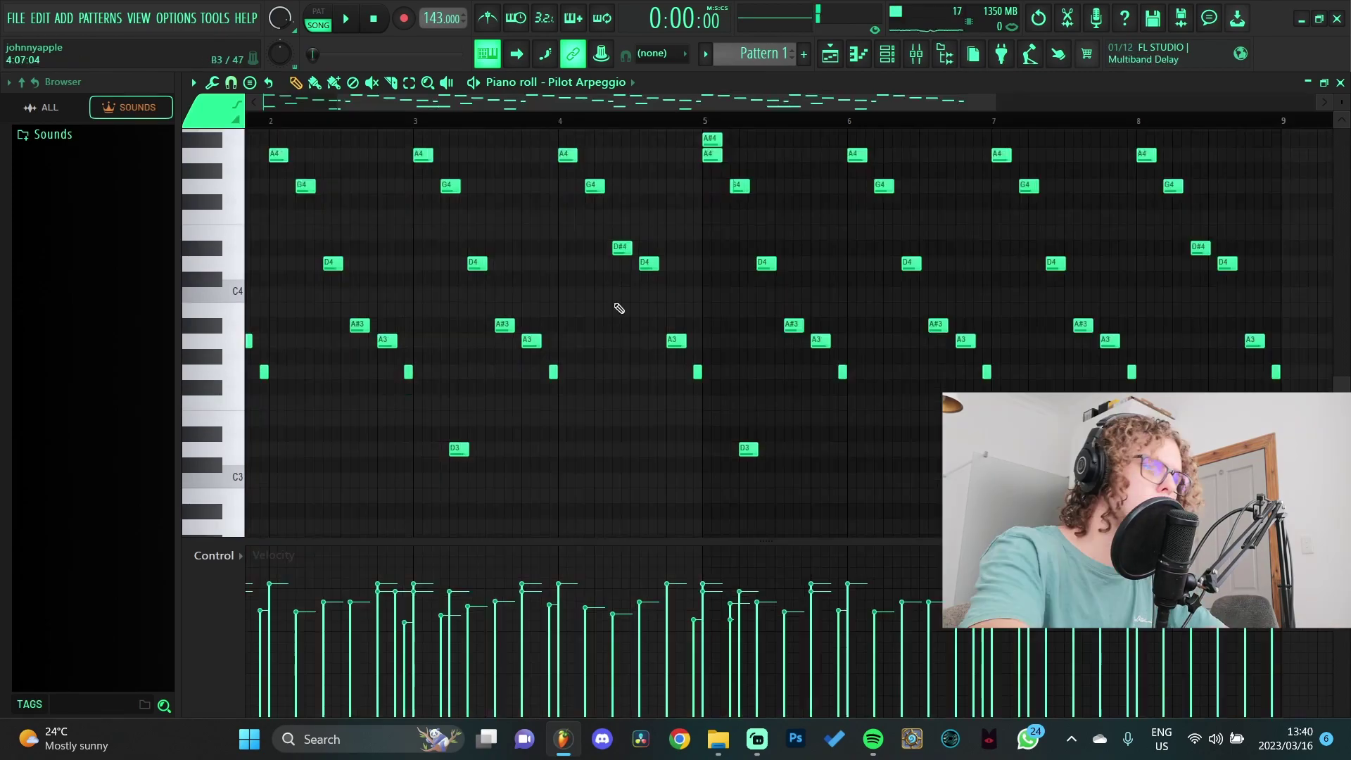
pyautogui.press('space')
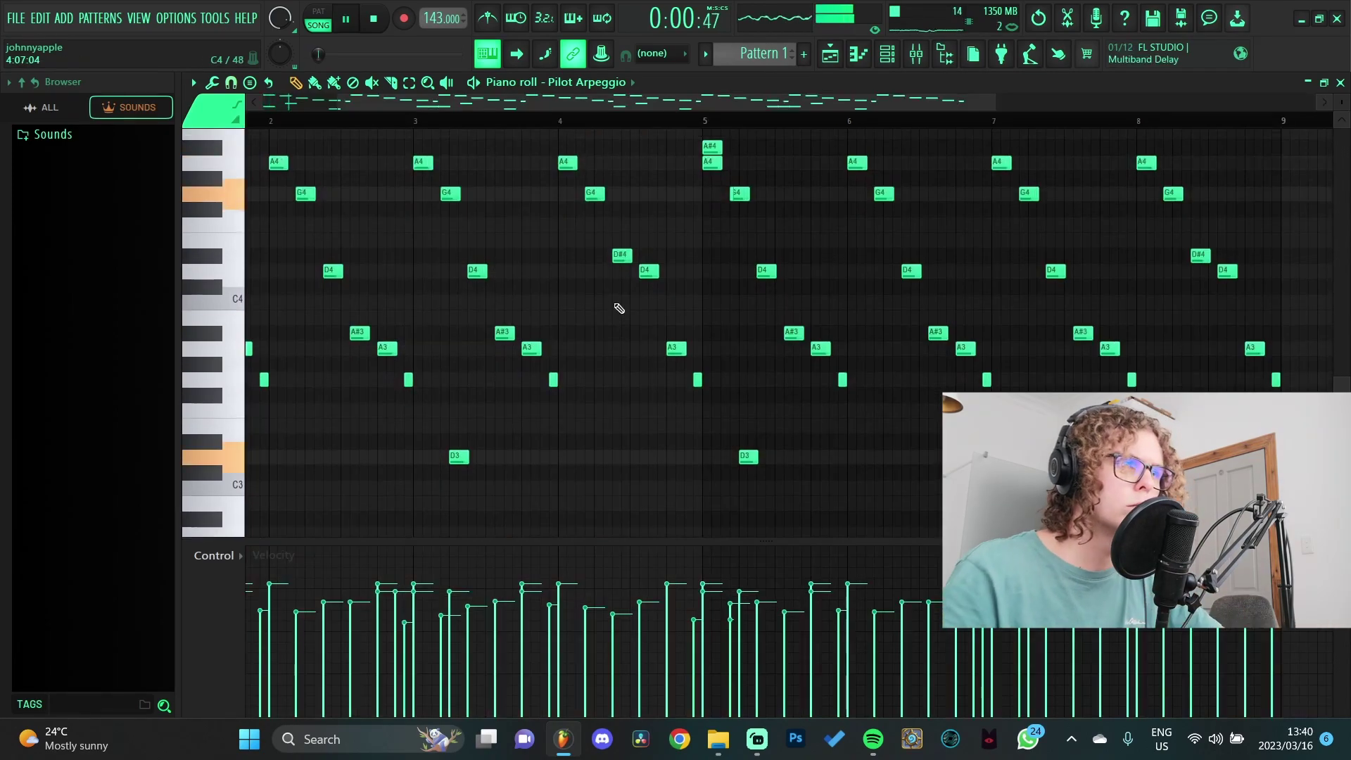
pyautogui.scroll(-10, 653, 286)
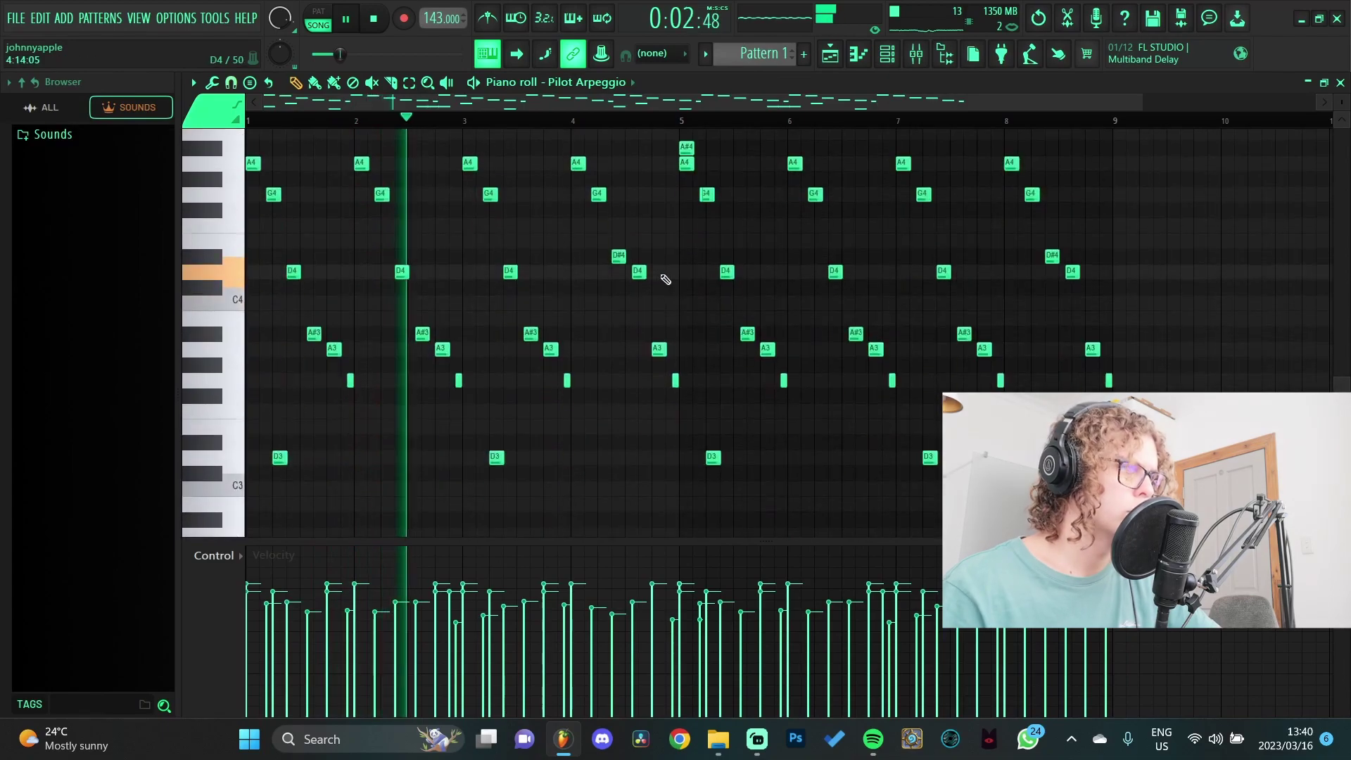
pyautogui.scroll(10, 675, 310)
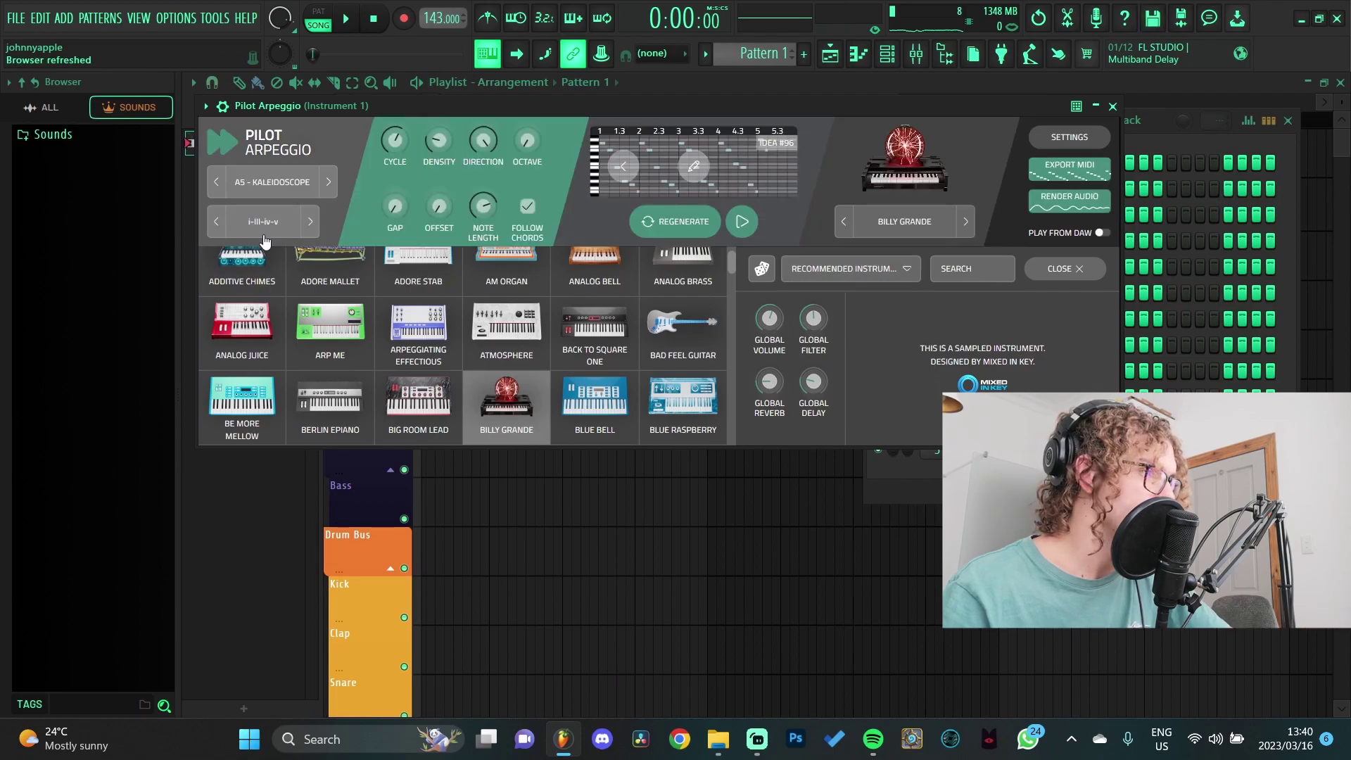
# Step: Open the chord progression choice in Pilot Arpeggio, and add the Pilot Melody generator found by searching for "pilot melody"
pyautogui.click(263, 224)
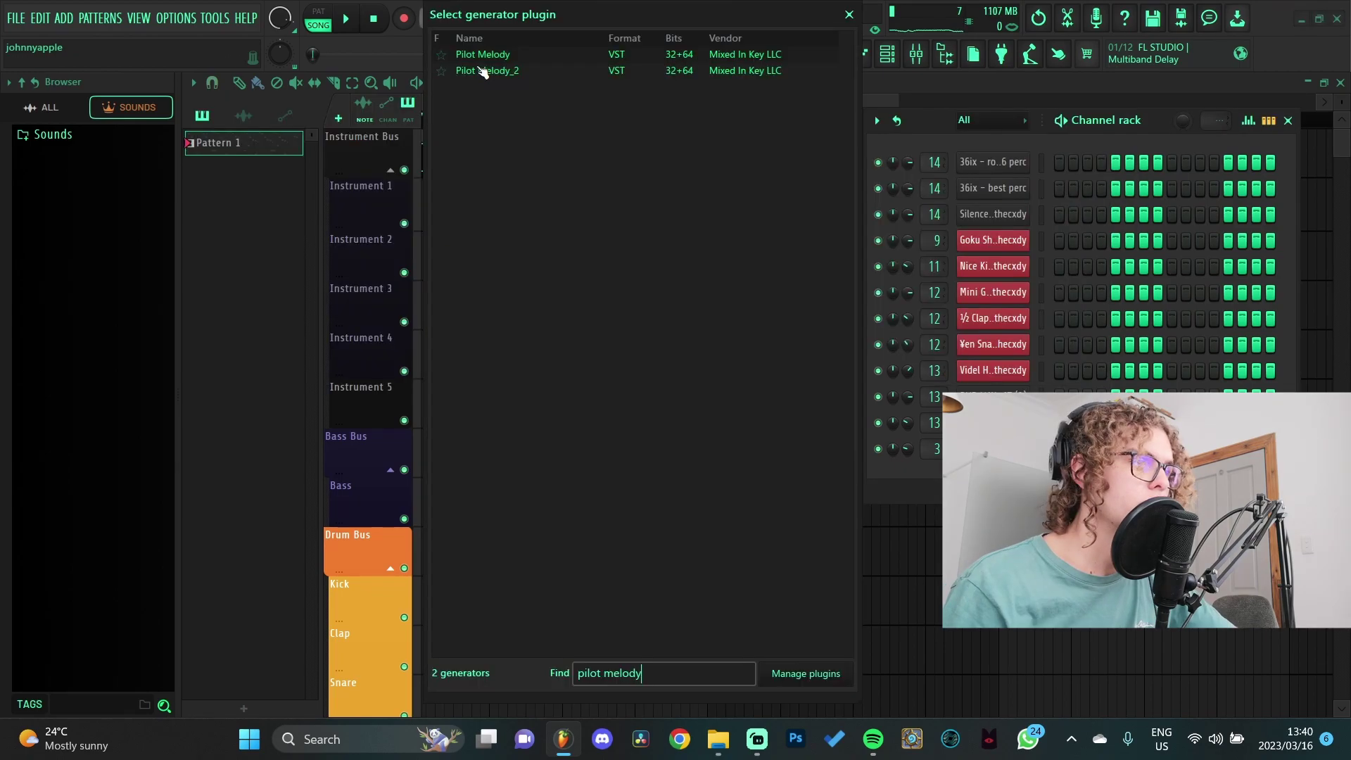
pyautogui.doubleClick(529, 56)
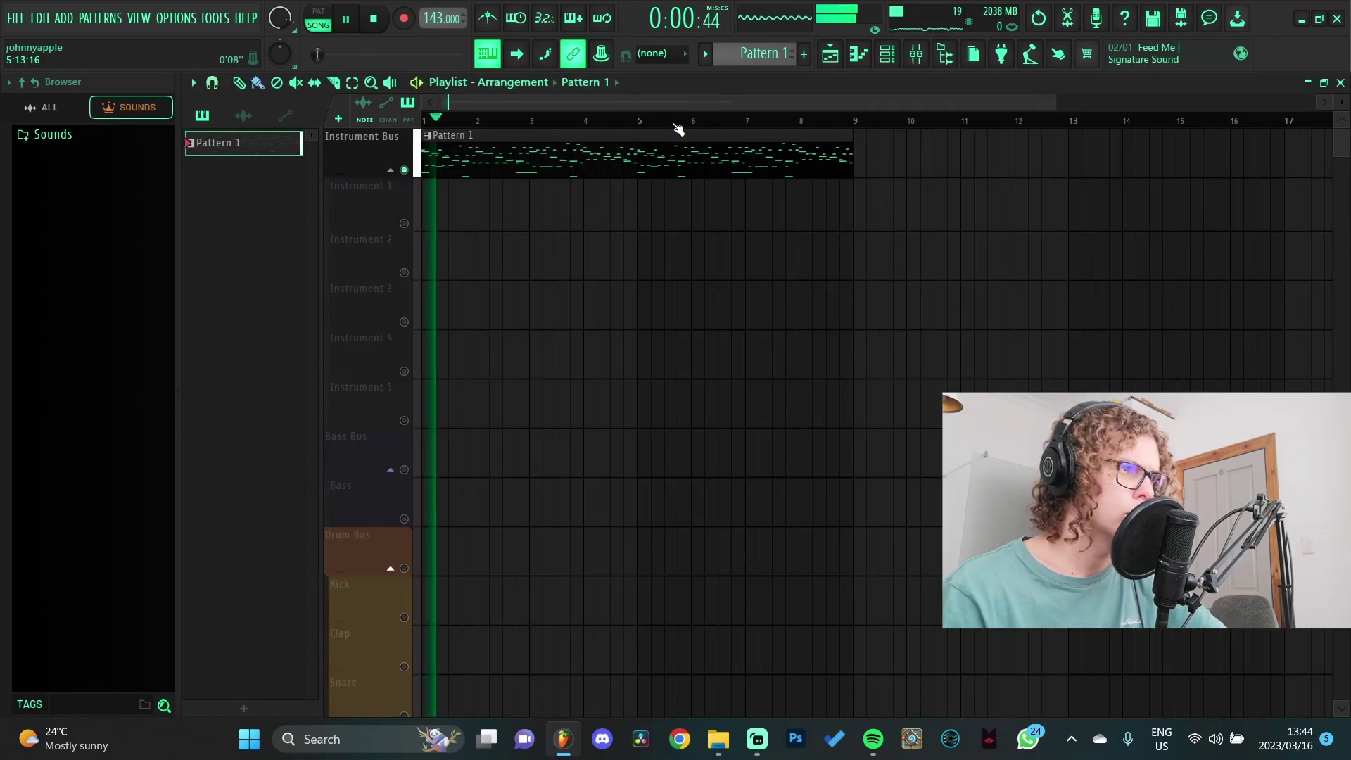
# Step: Open Pattern 1 in the piano roll and select all of the Pilot Melody notes
pyautogui.doubleClick(584, 160)
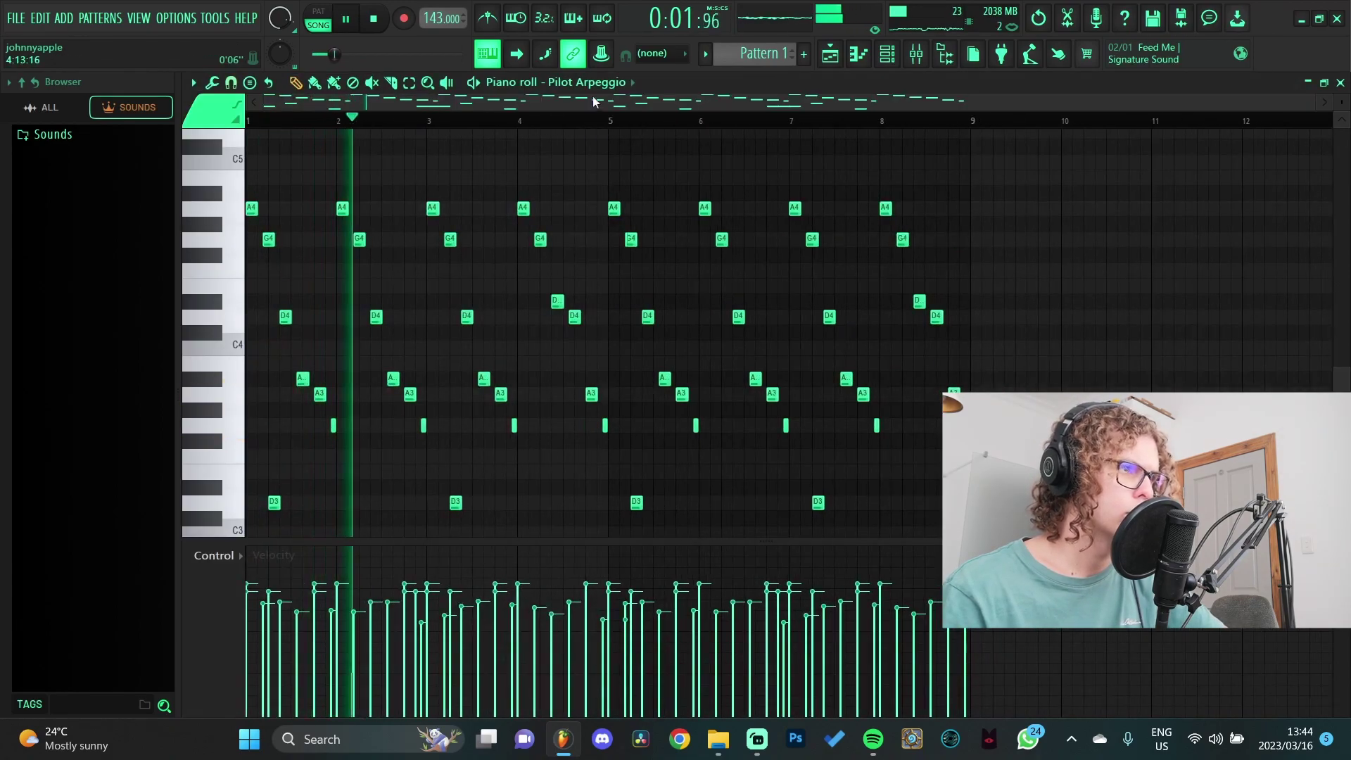
pyautogui.scroll(-1, 593, 88)
pyautogui.scroll(6, 307, 270)
pyautogui.hotkey('ctrl', 'a')
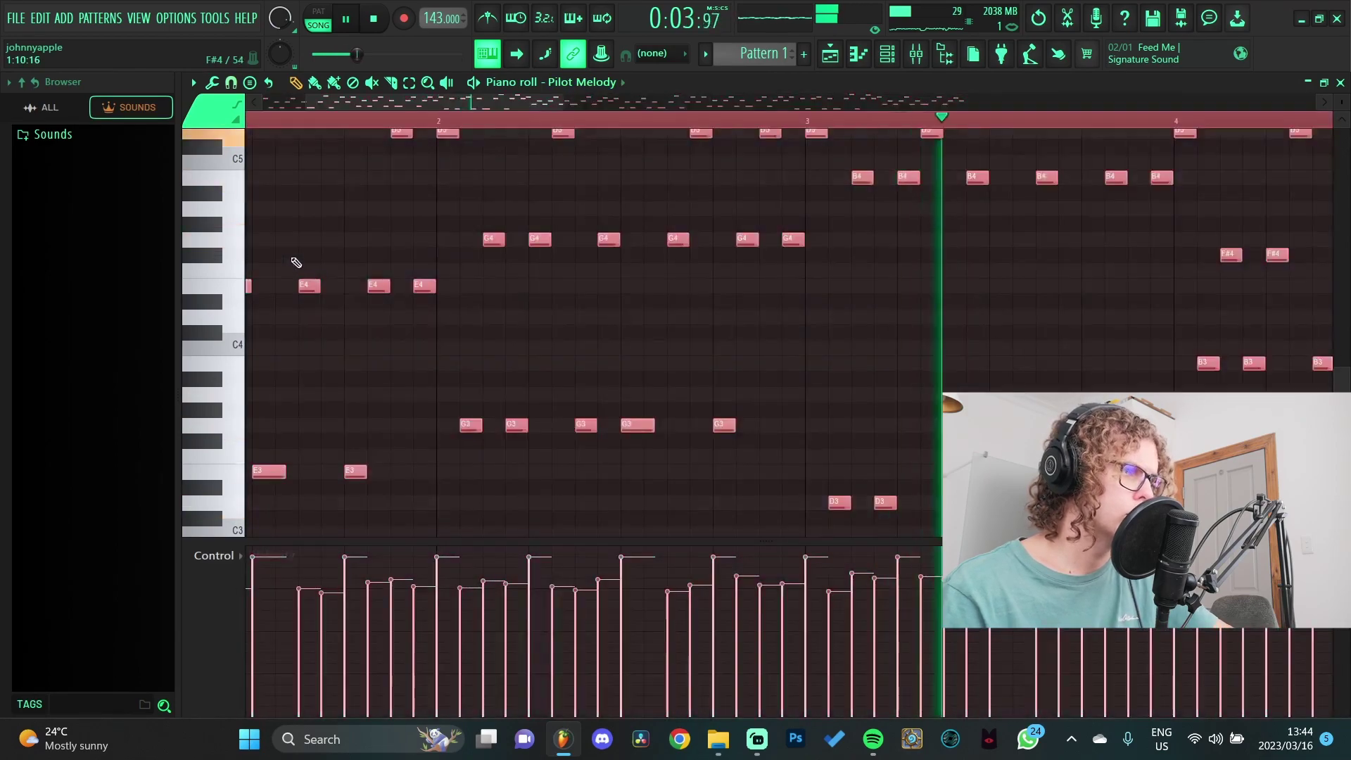
pyautogui.scroll(-4, 323, 267)
pyautogui.scroll(2, 323, 299)
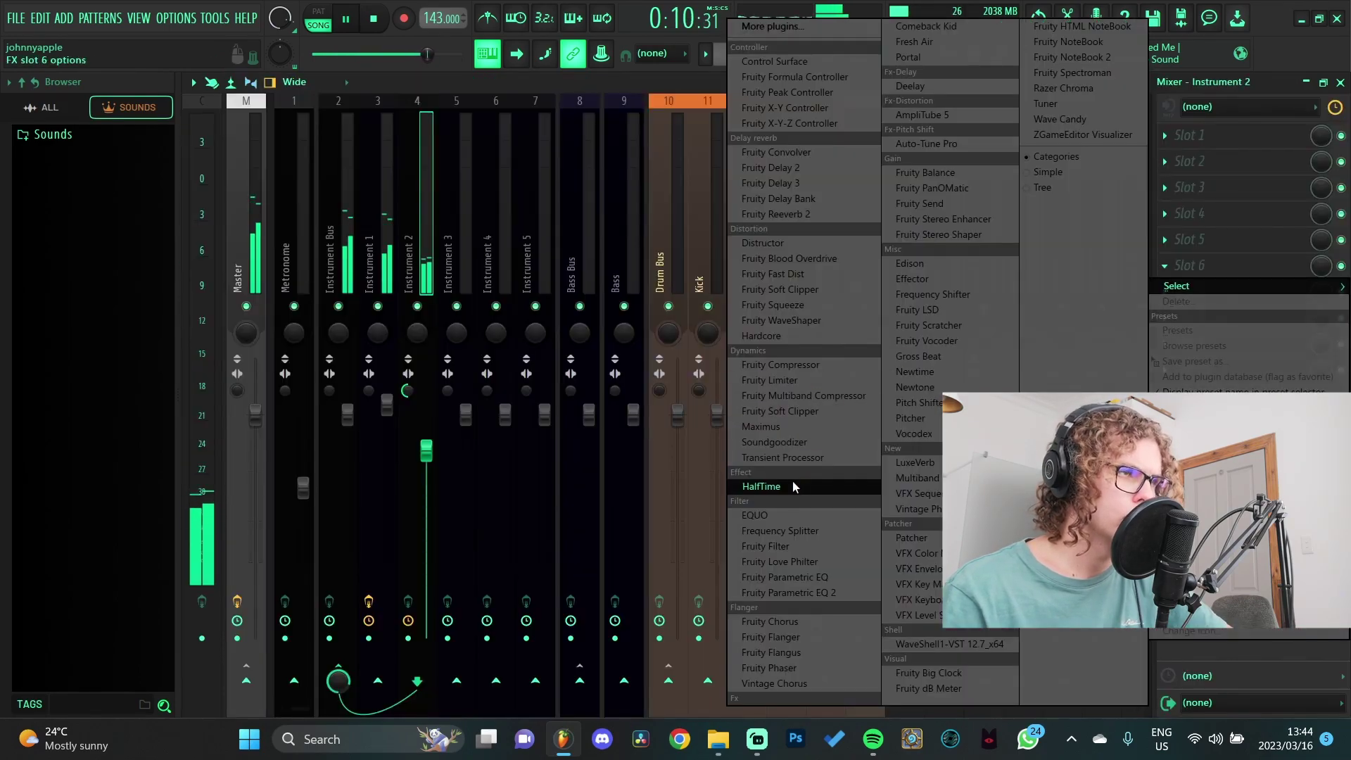
# Step: Load the HalfTime effect into slot 6 of the Instrument 2 mixer track
pyautogui.click(792, 486)
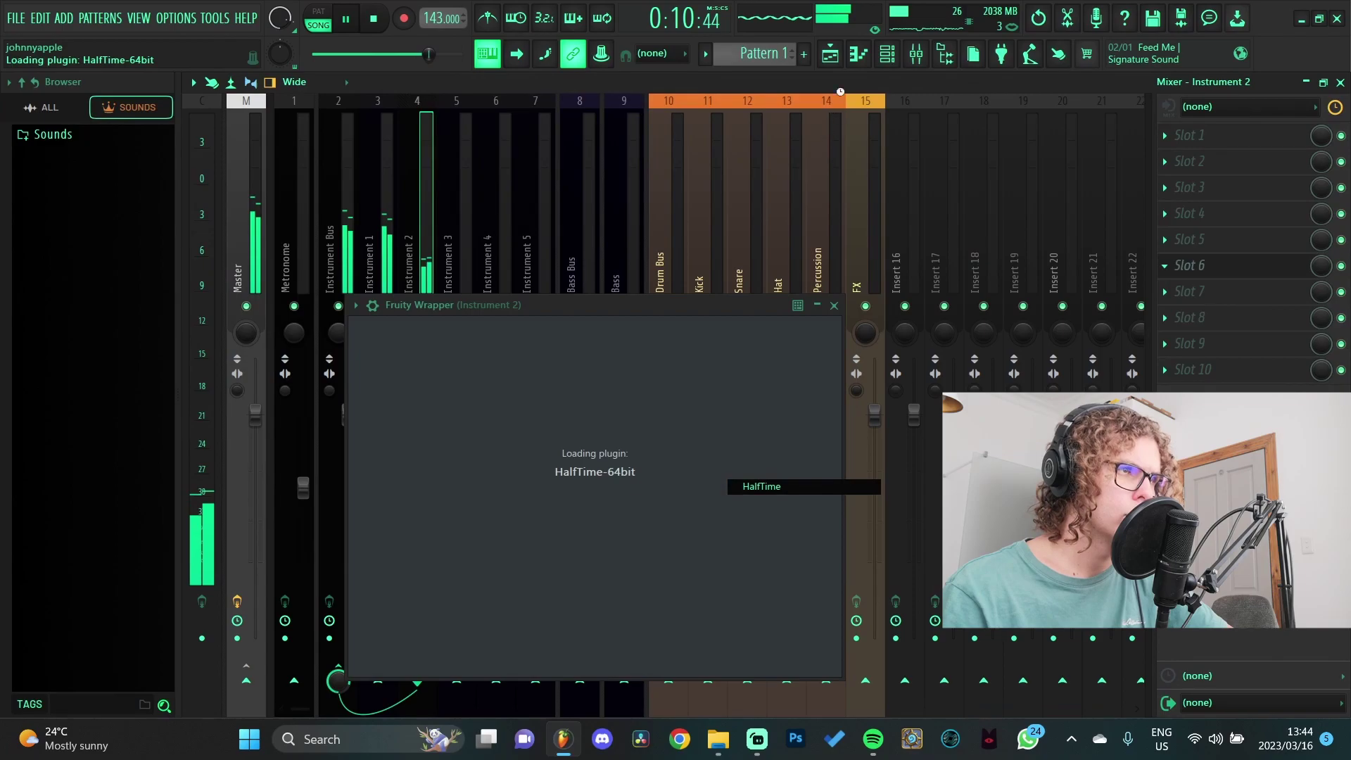
# Step: Transpose the Pilot Melody notes up an octave during playback and show the mixer
pyautogui.press('F7')
pyautogui.scroll(3, 913, 253)
pyautogui.press('space')
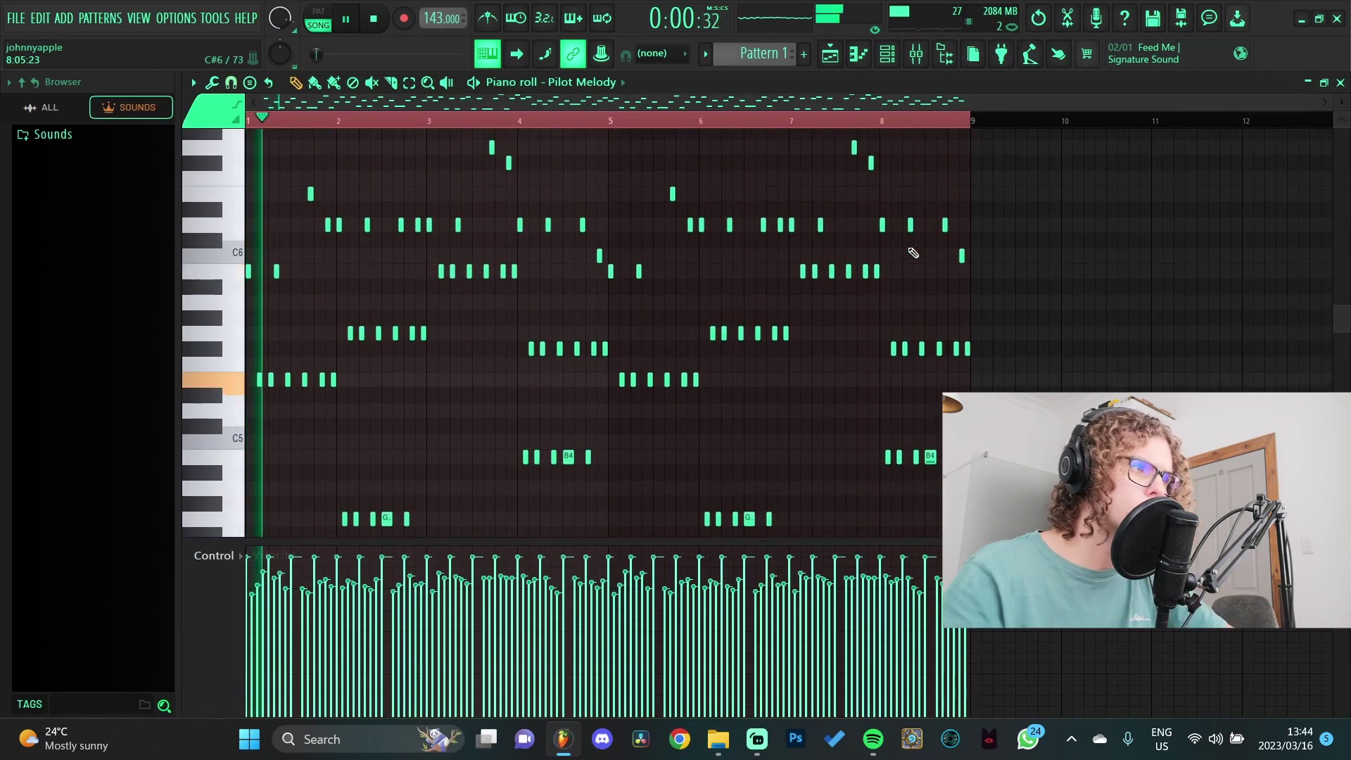
pyautogui.hotkey('ctrl', 'Up')
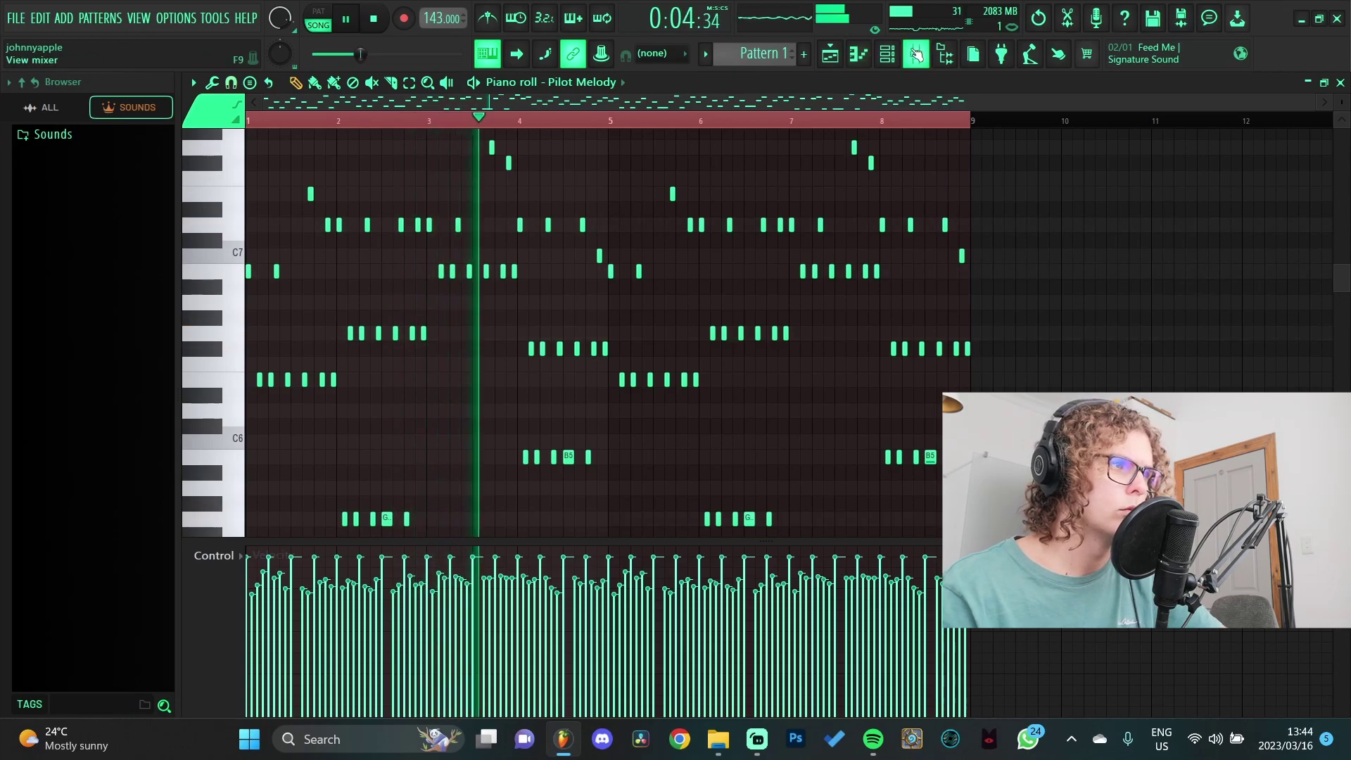
pyautogui.press('F9')
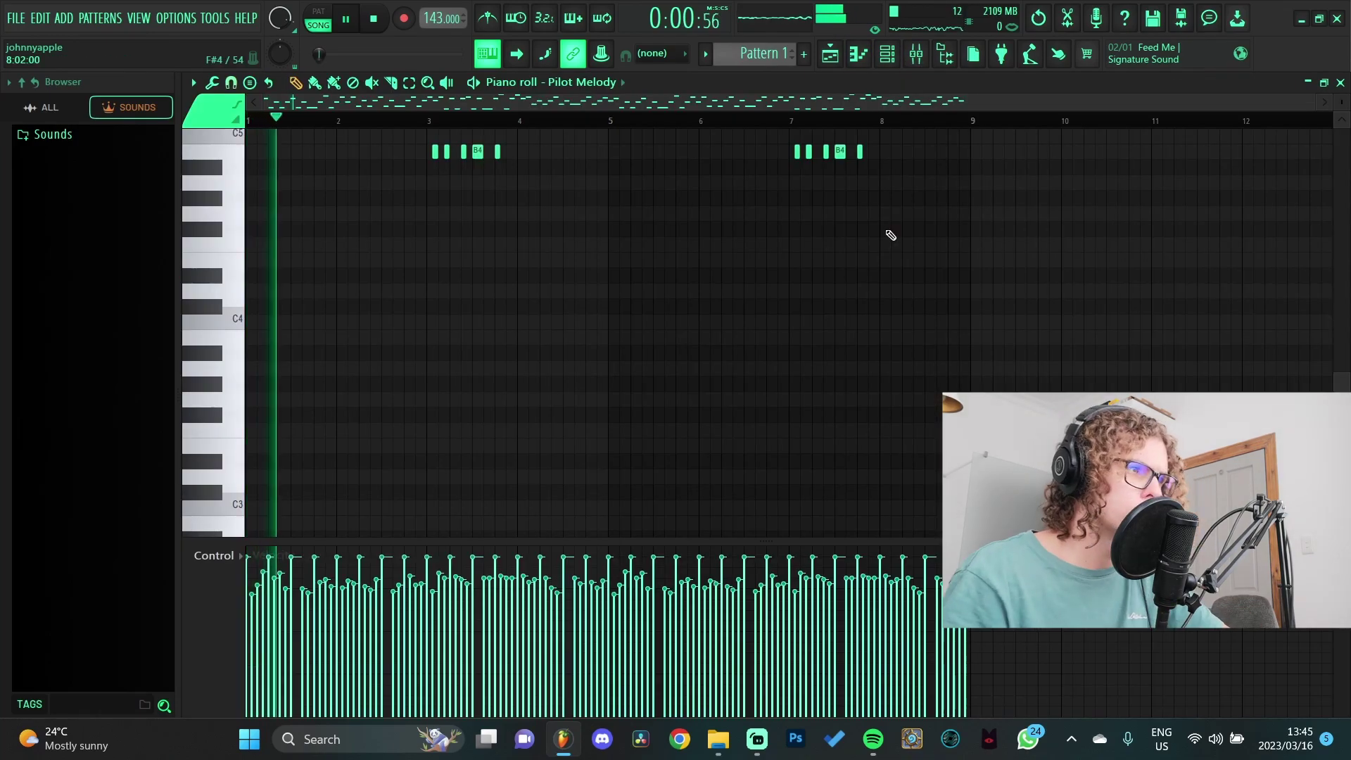
# Step: Review the Pilot Melody notes across bars 1 to 8 in the piano roll and return to the mixer
pyautogui.scroll(5, 784, 265)
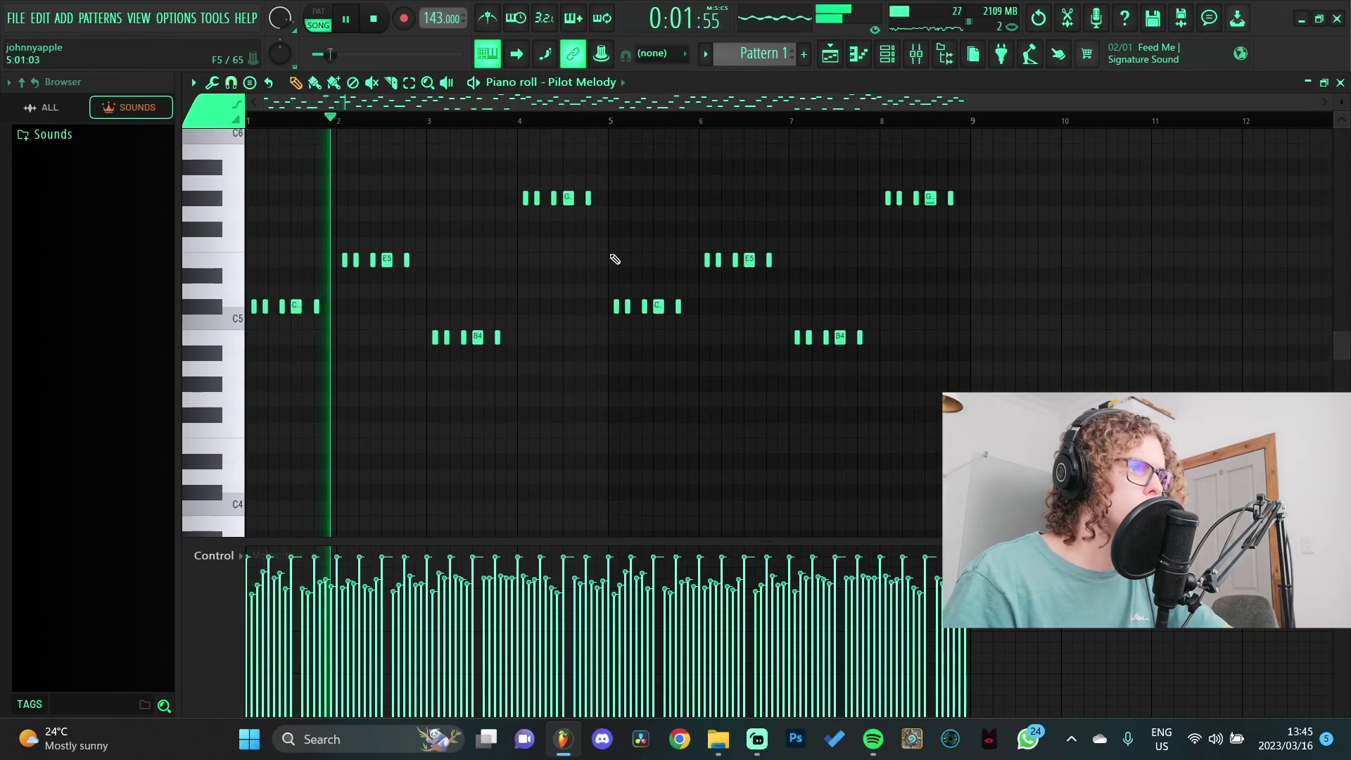
pyautogui.scroll(3, 570, 269)
pyautogui.scroll(-3, 634, 317)
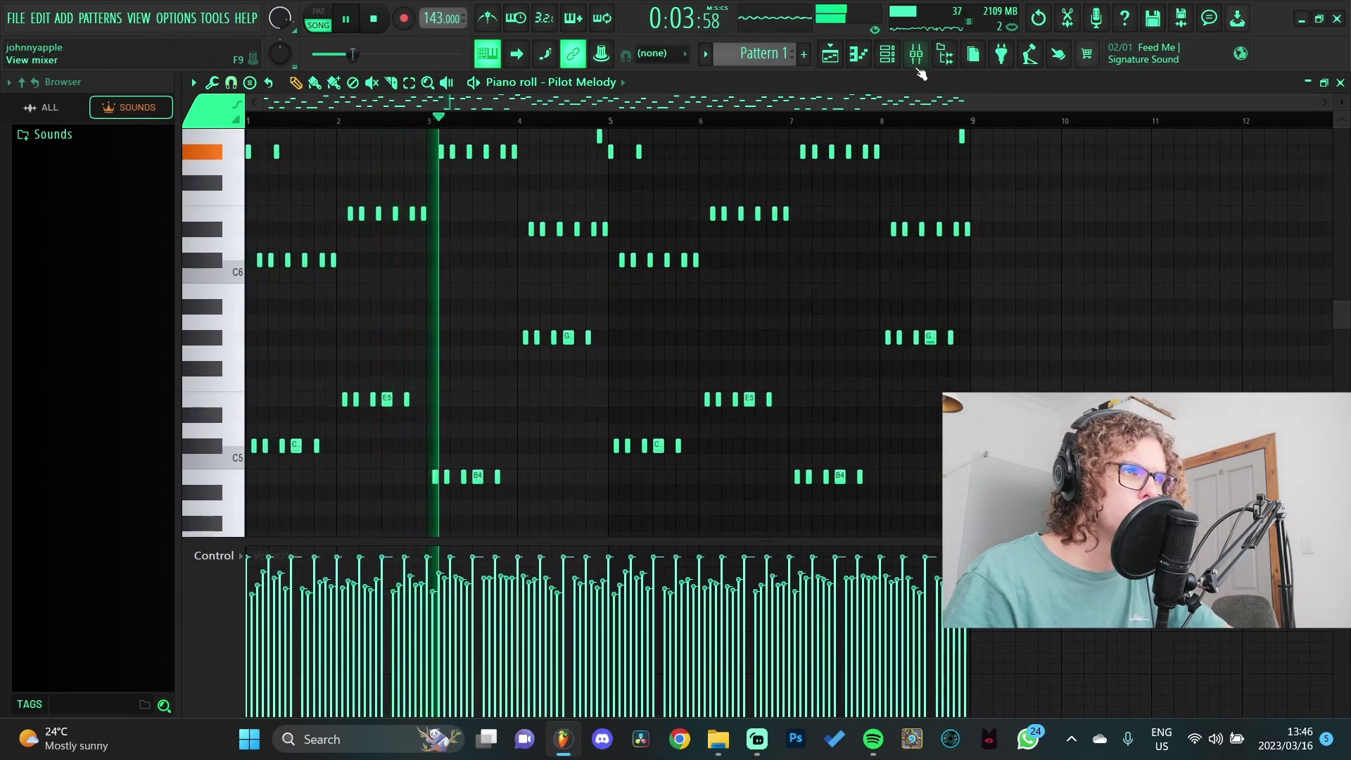
pyautogui.press('F9')
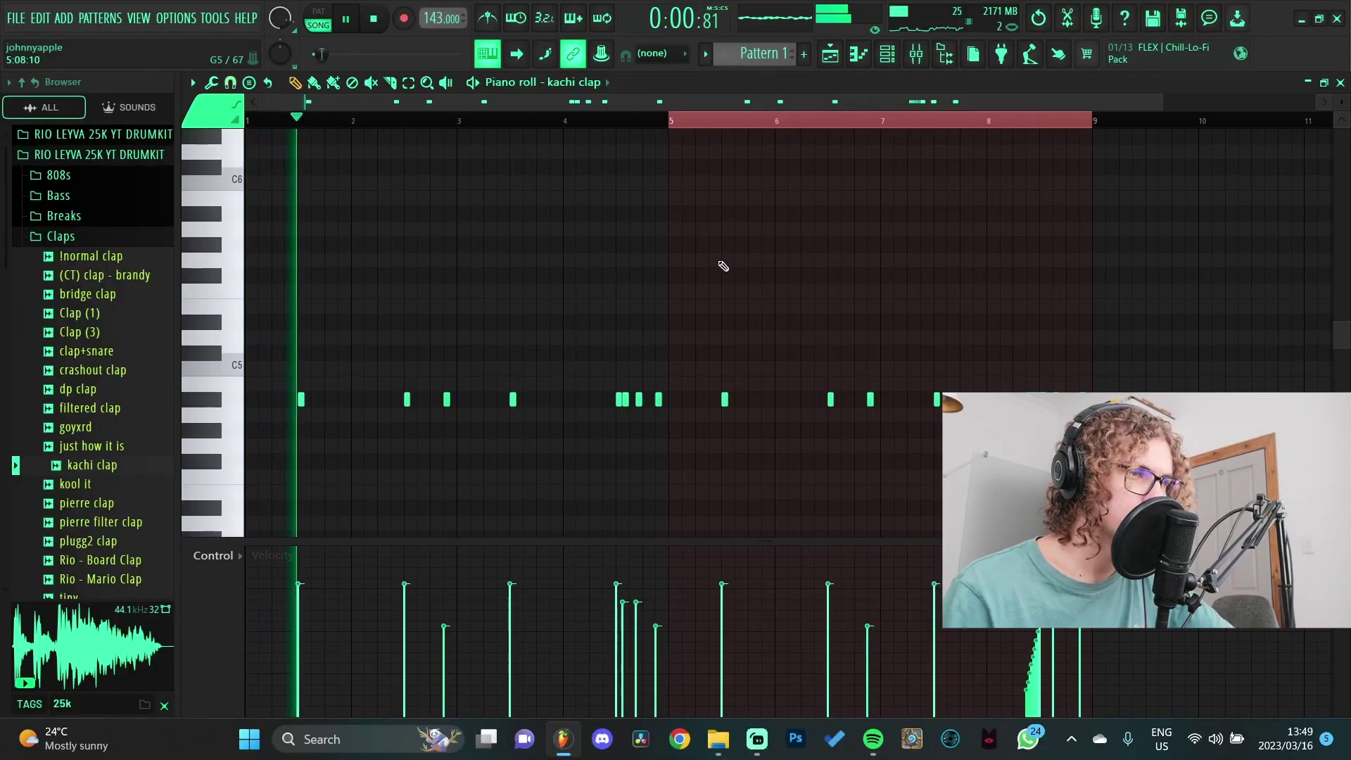
# Step: Show the channel rack, collapse the drum kit's Claps folder and open its Hi Hats folder
pyautogui.click(886, 62)
pyautogui.click(74, 239)
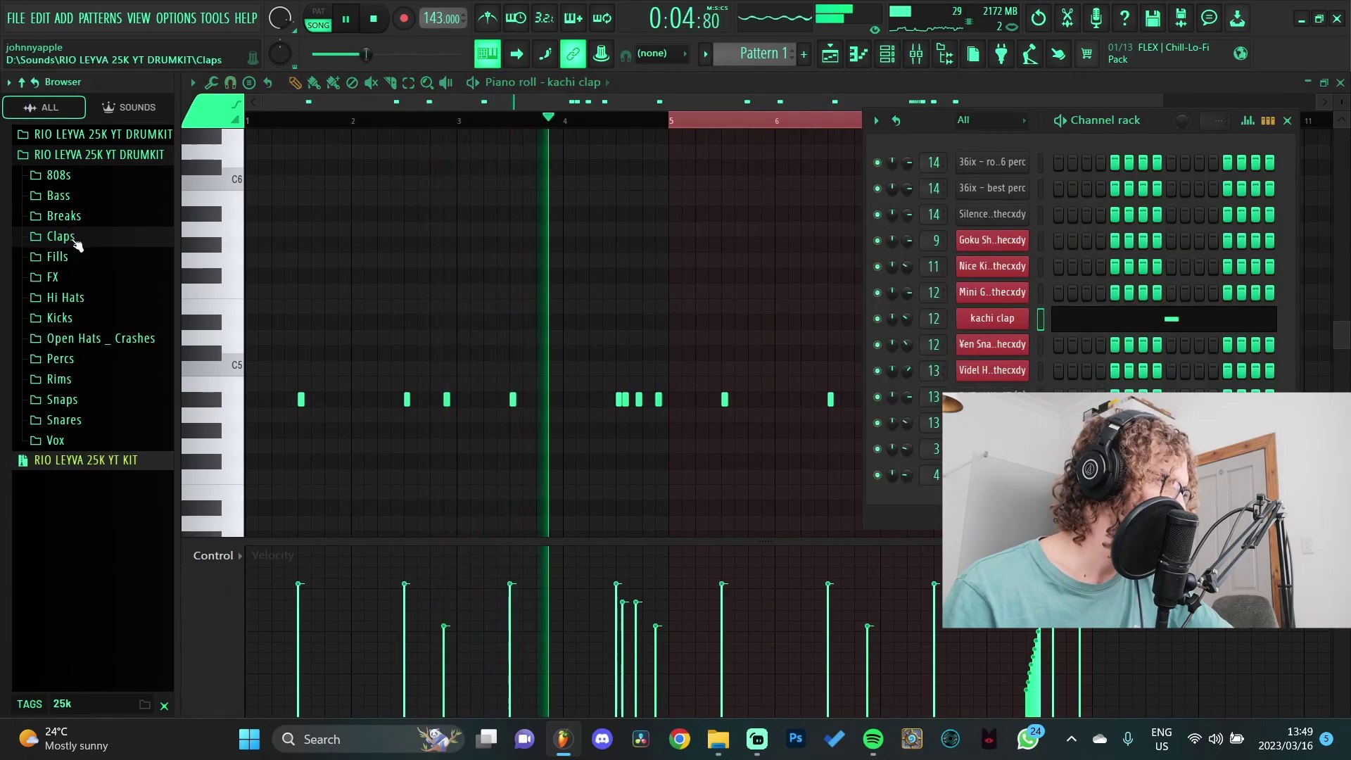
pyautogui.click(78, 299)
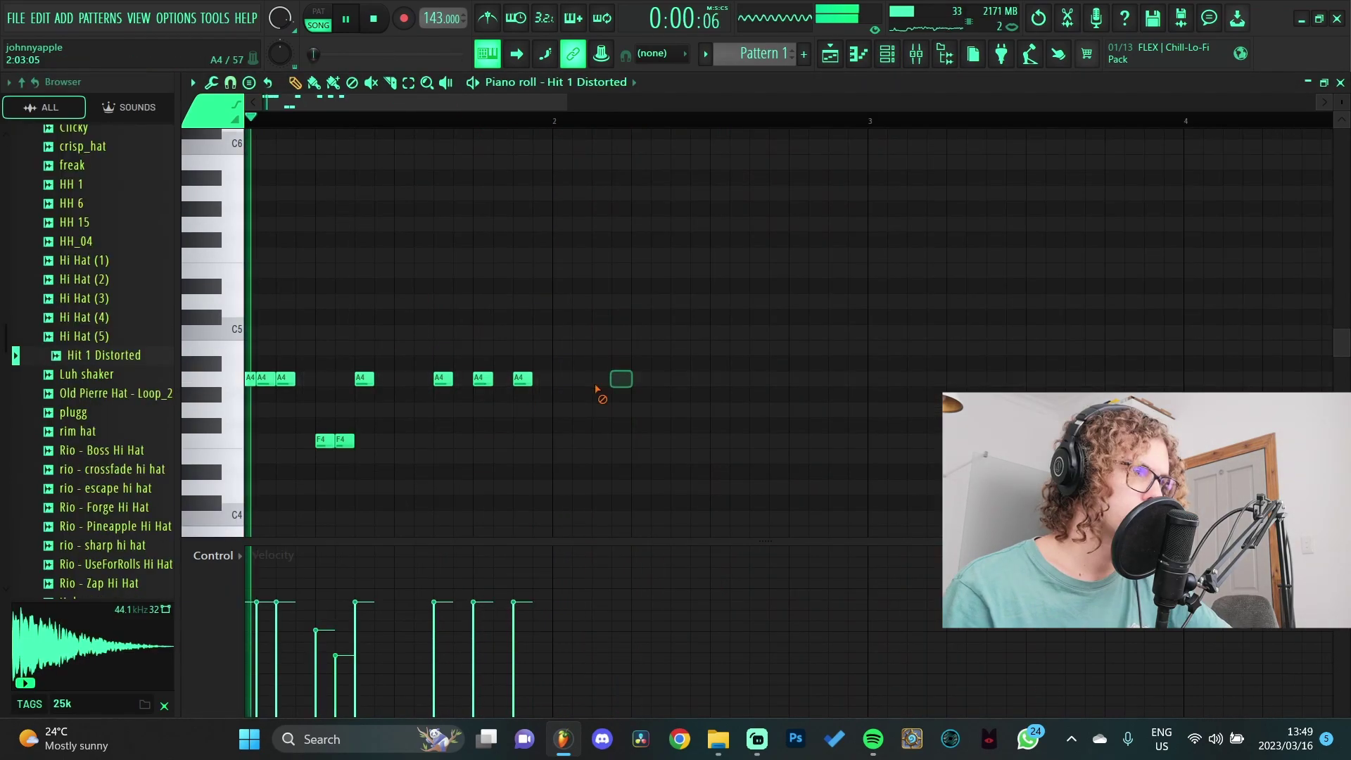
# Step: Add an A4 note and a lower E4 note to bar 2 of the Hit 1 Distorted hi-hat pattern
pyautogui.click(602, 379)
pyautogui.click(641, 455)
pyautogui.click(699, 455)
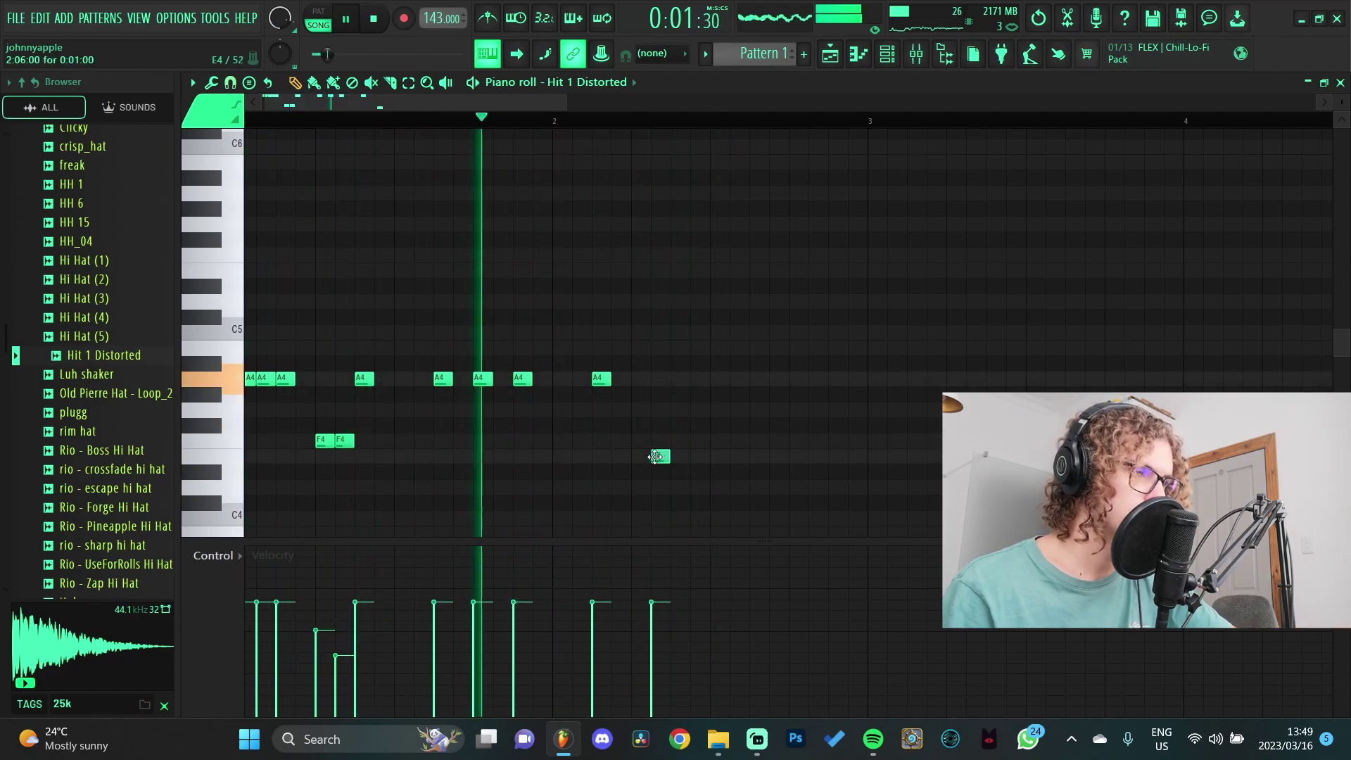
pyautogui.moveTo(649, 456); pyautogui.dragTo(688, 459)
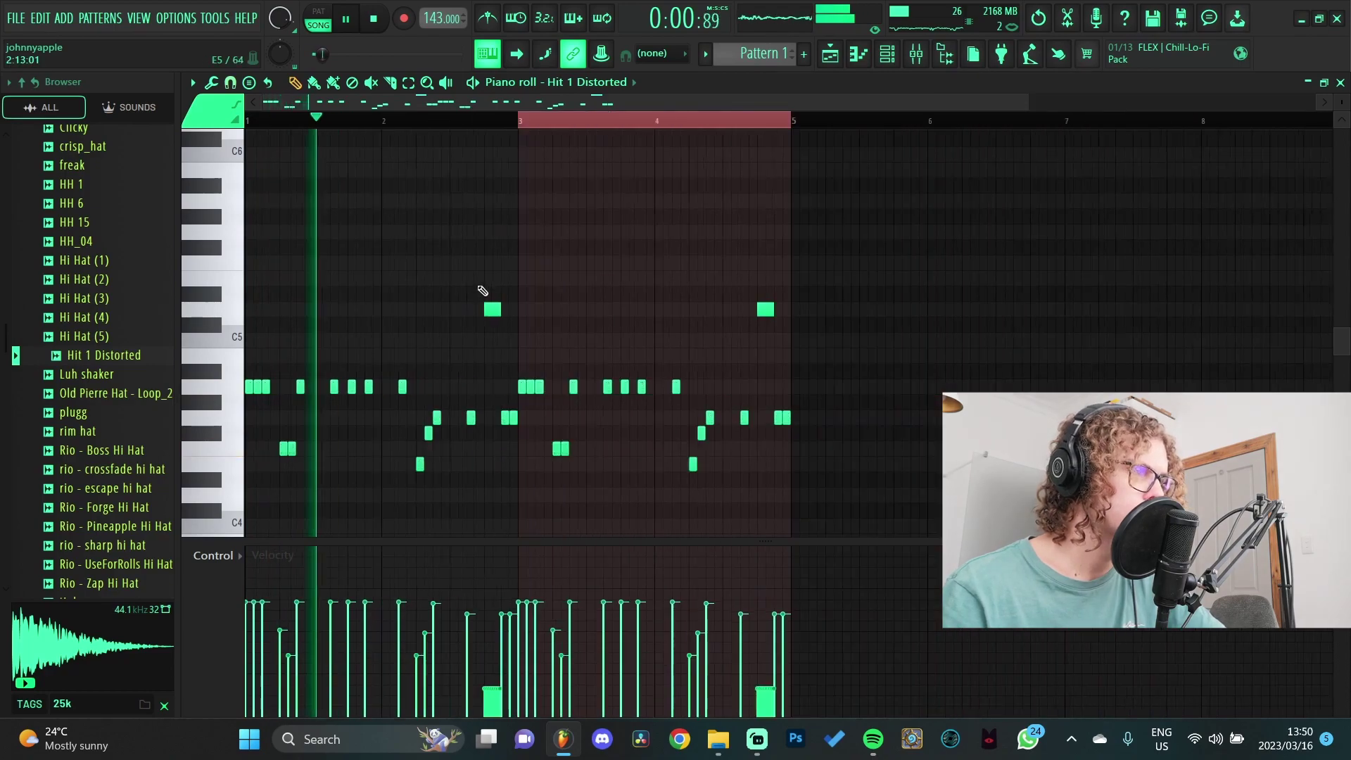
# Step: Duplicate the entire four-bar Hit 1 Distorted hi-hat pattern
pyautogui.scroll(3, 483, 290)
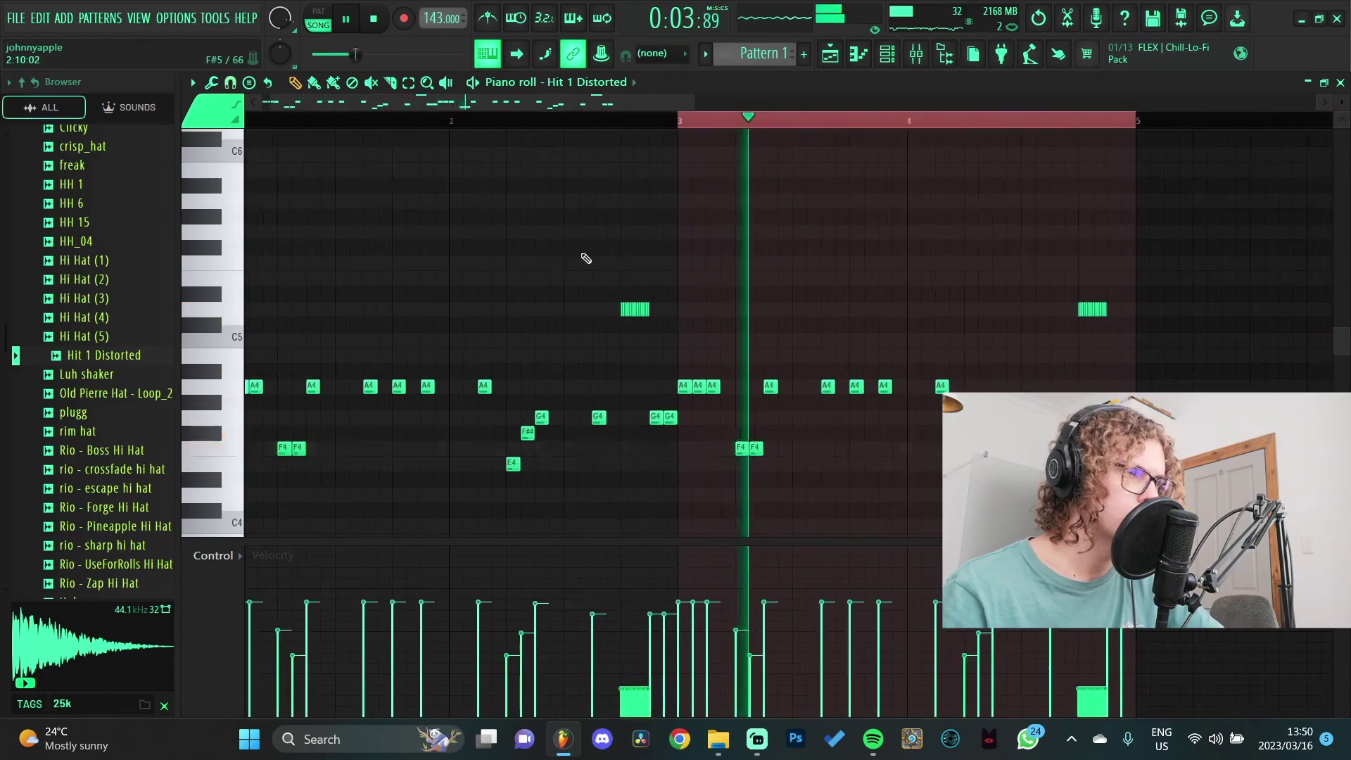
pyautogui.scroll(-3, 654, 270)
pyautogui.hotkey('ctrl', 'a')
pyautogui.hotkey('ctrl', 'd')
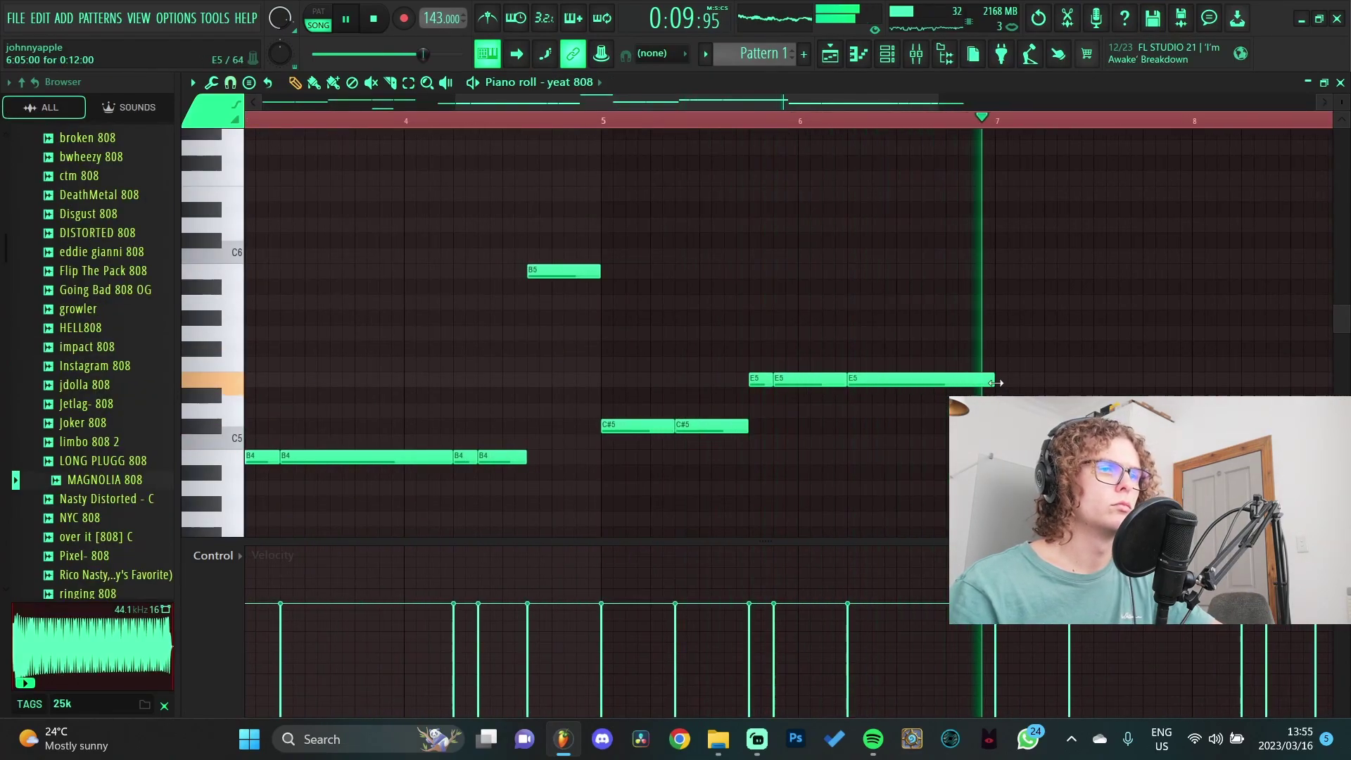
pyautogui.scroll(-2, 1007, 388)
pyautogui.scroll(2, 1153, 363)
pyautogui.scroll(-3, 1146, 362)
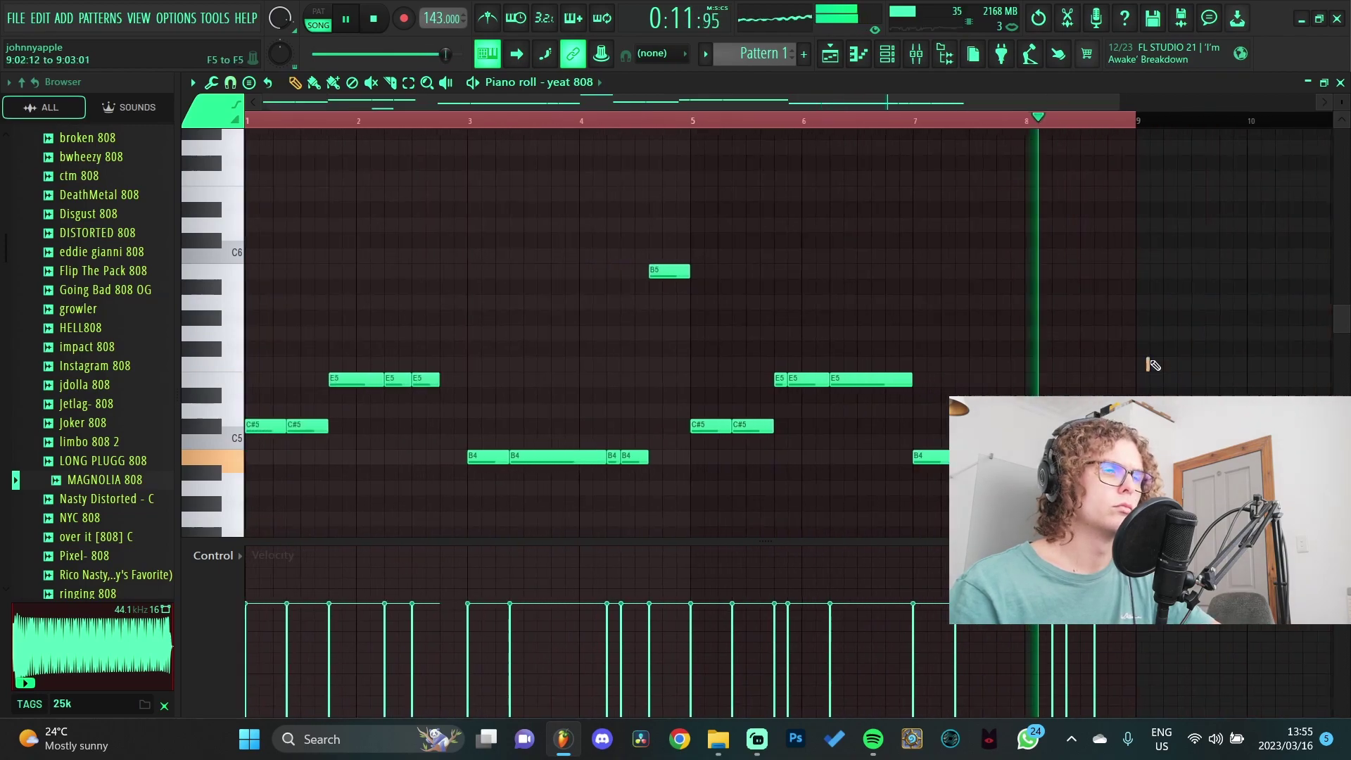
pyautogui.scroll(-3, 993, 382)
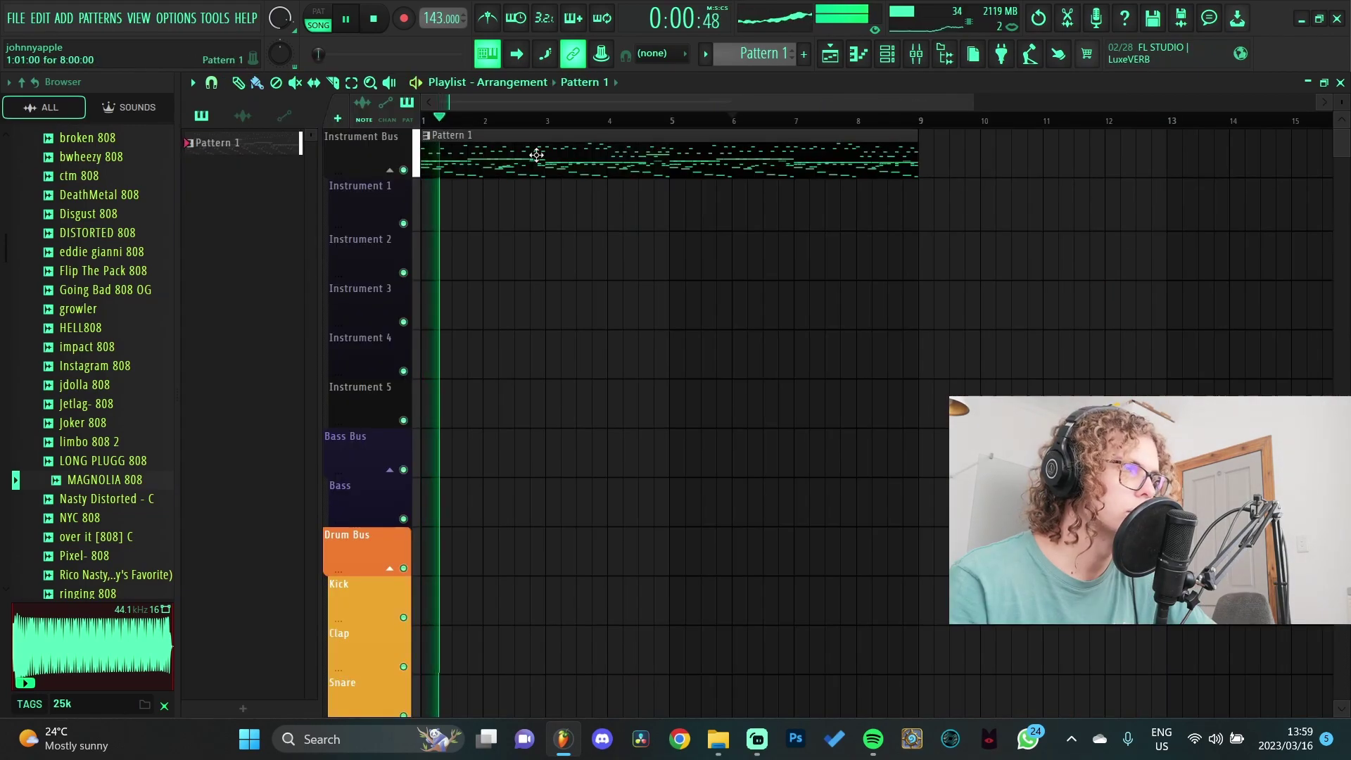
# Step: Show the channel rack, collapse the drum kit's 808s folder and open its Kicks folder
pyautogui.press('F6')
pyautogui.scroll(5, 52, 393)
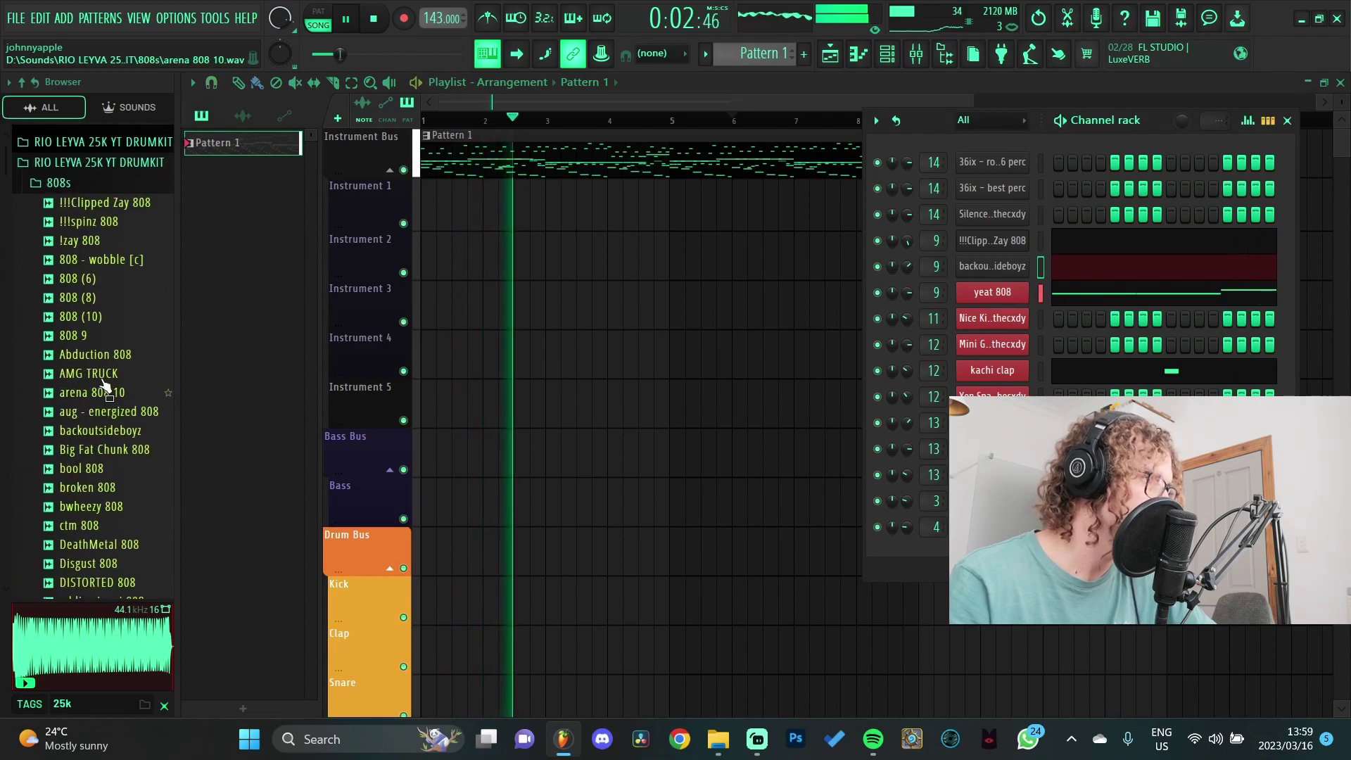
pyautogui.click(59, 174)
pyautogui.click(66, 296)
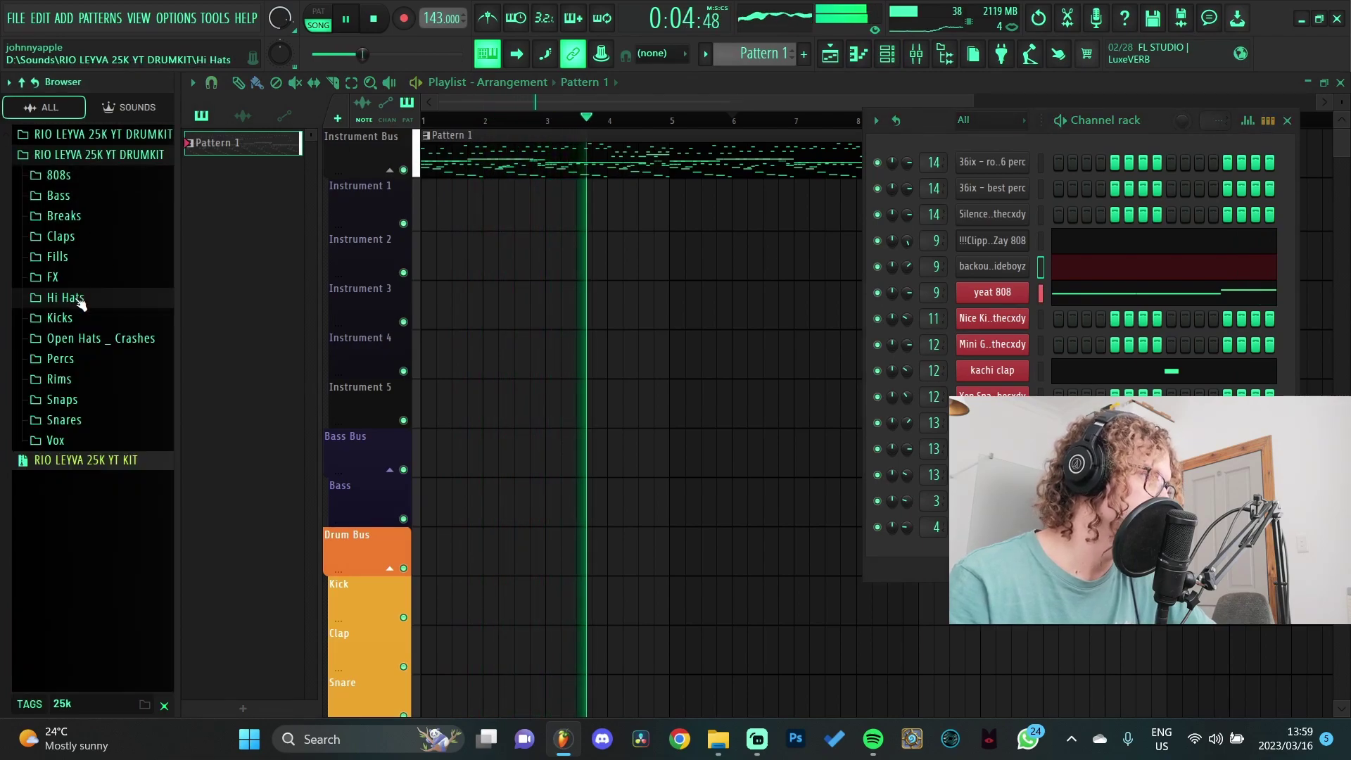
pyautogui.click(60, 318)
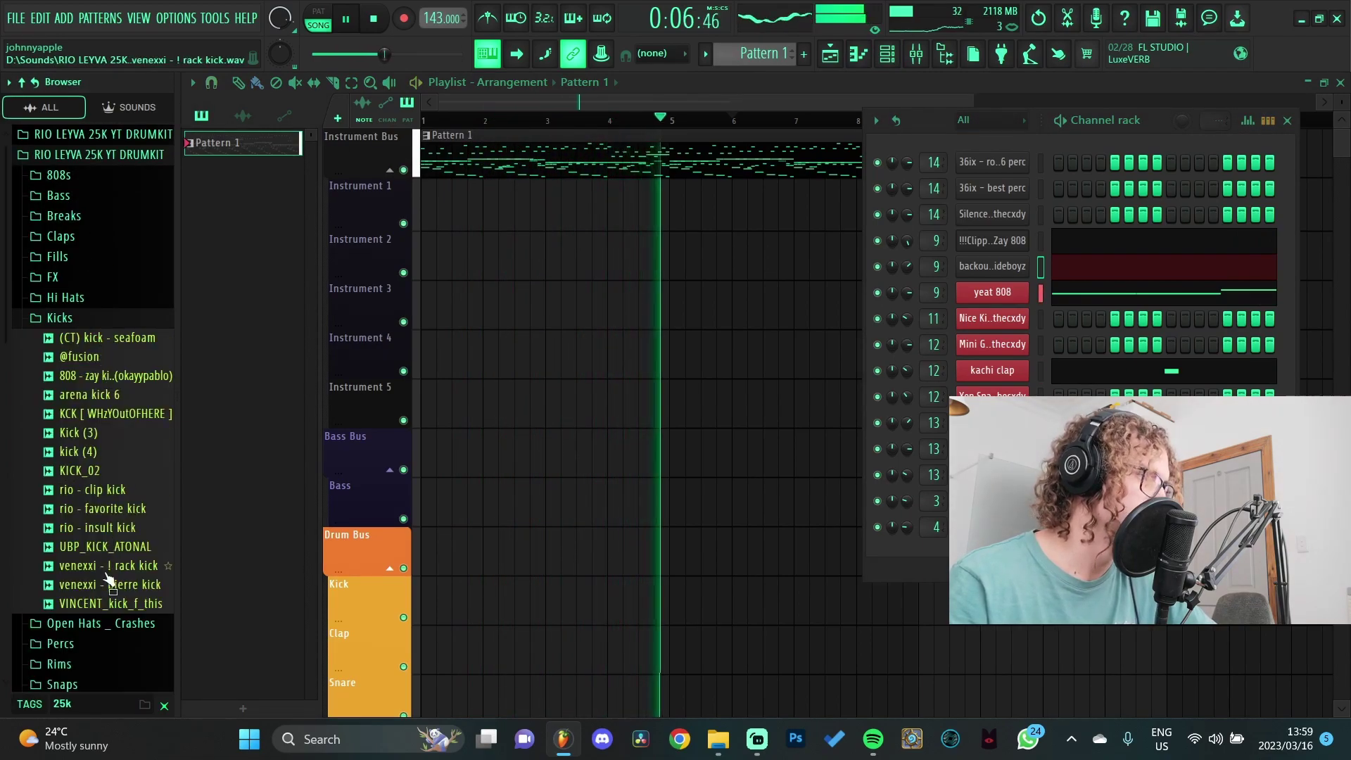
# Step: Audition rio - favorite kick and KCK [ WHzYOutOFHERE ], and replace the Nice Ki..thecxdy channel's sample with the KCK kick
pyautogui.click(138, 497)
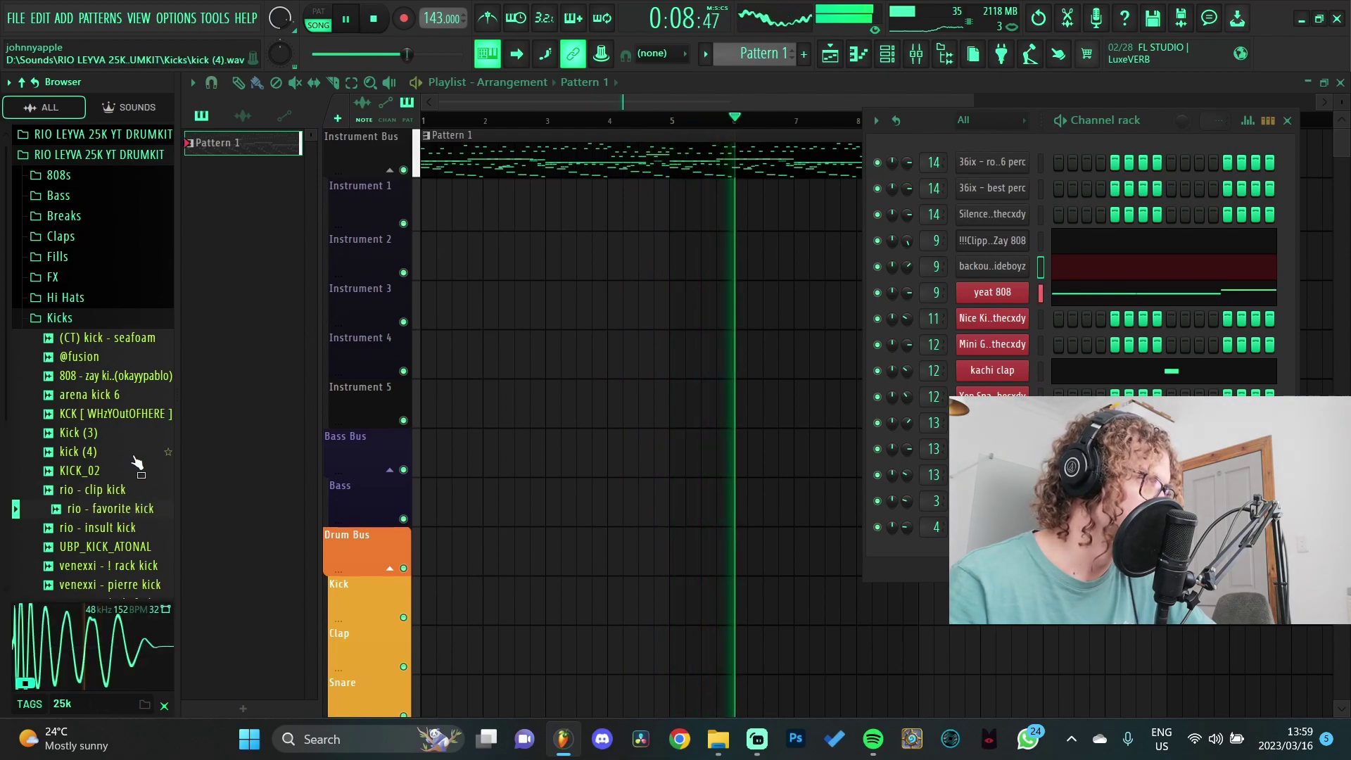
pyautogui.click(134, 415)
pyautogui.moveTo(136, 425); pyautogui.dragTo(986, 319)
# Step: Open the KCK kick channel's piano roll and transpose its whole pattern down one semitone to A#4
pyautogui.rightClick(986, 319)
pyautogui.click(1034, 316)
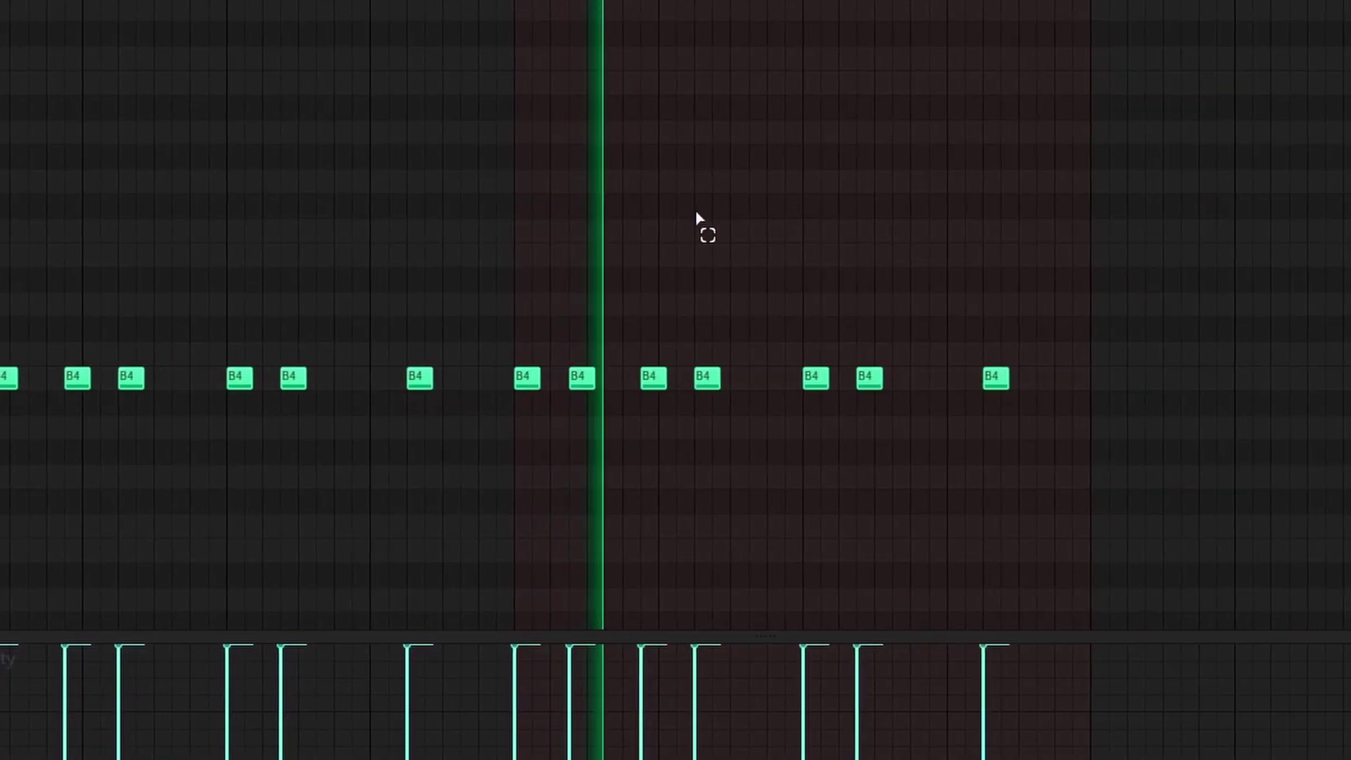
pyautogui.hotkey('shift', 'Down')
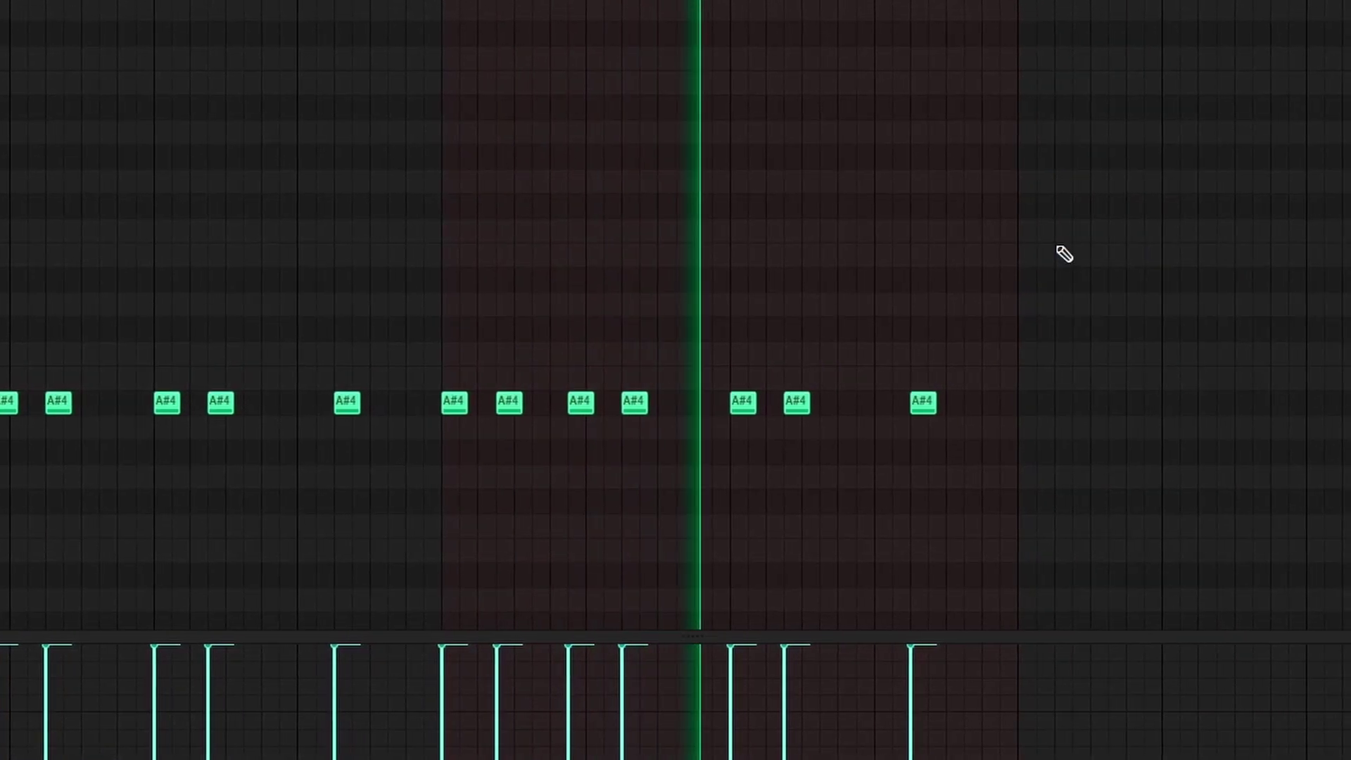
# Step: Add two A4 notes directly after the existing bar 4 note in the !!!! zay snare pattern
pyautogui.press('F6')
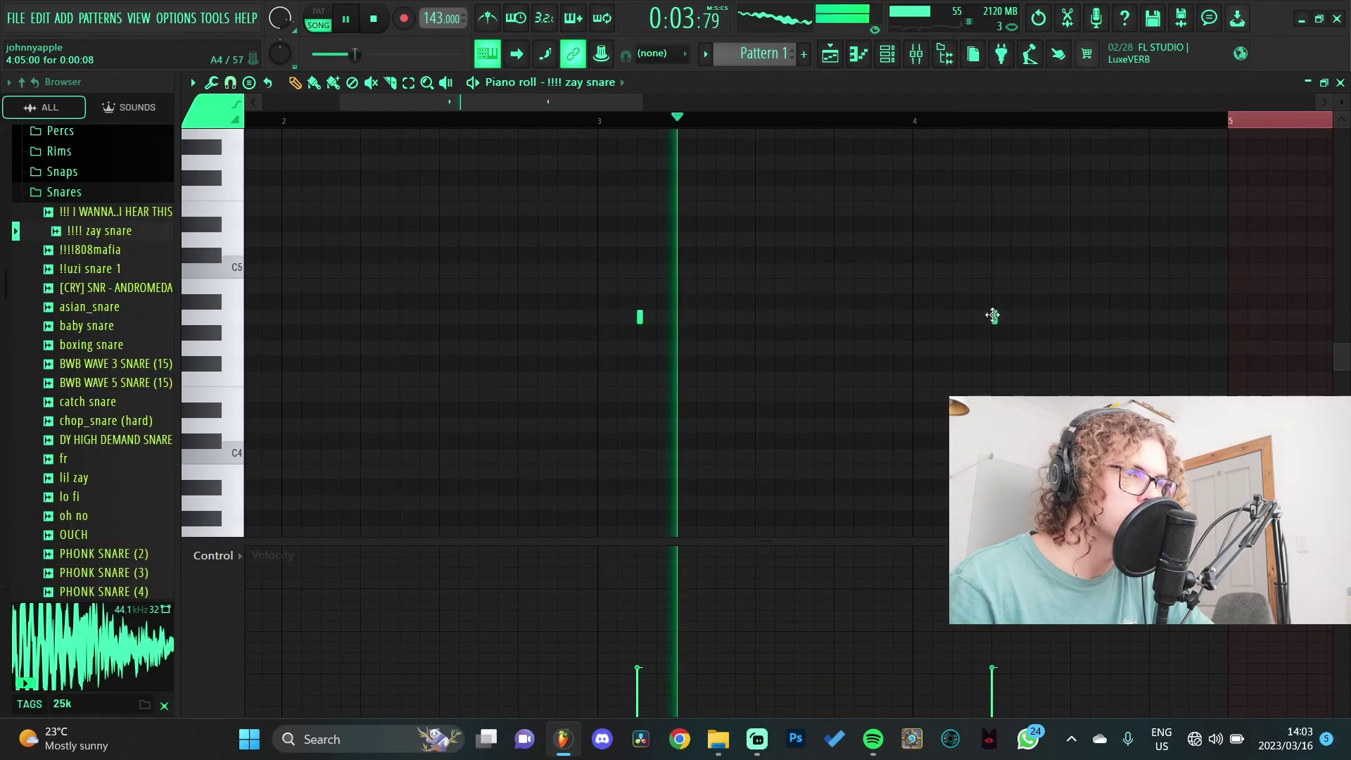
pyautogui.click(993, 317)
pyautogui.click(1013, 317)
pyautogui.click(1033, 318)
pyautogui.scroll(-3, 1034, 313)
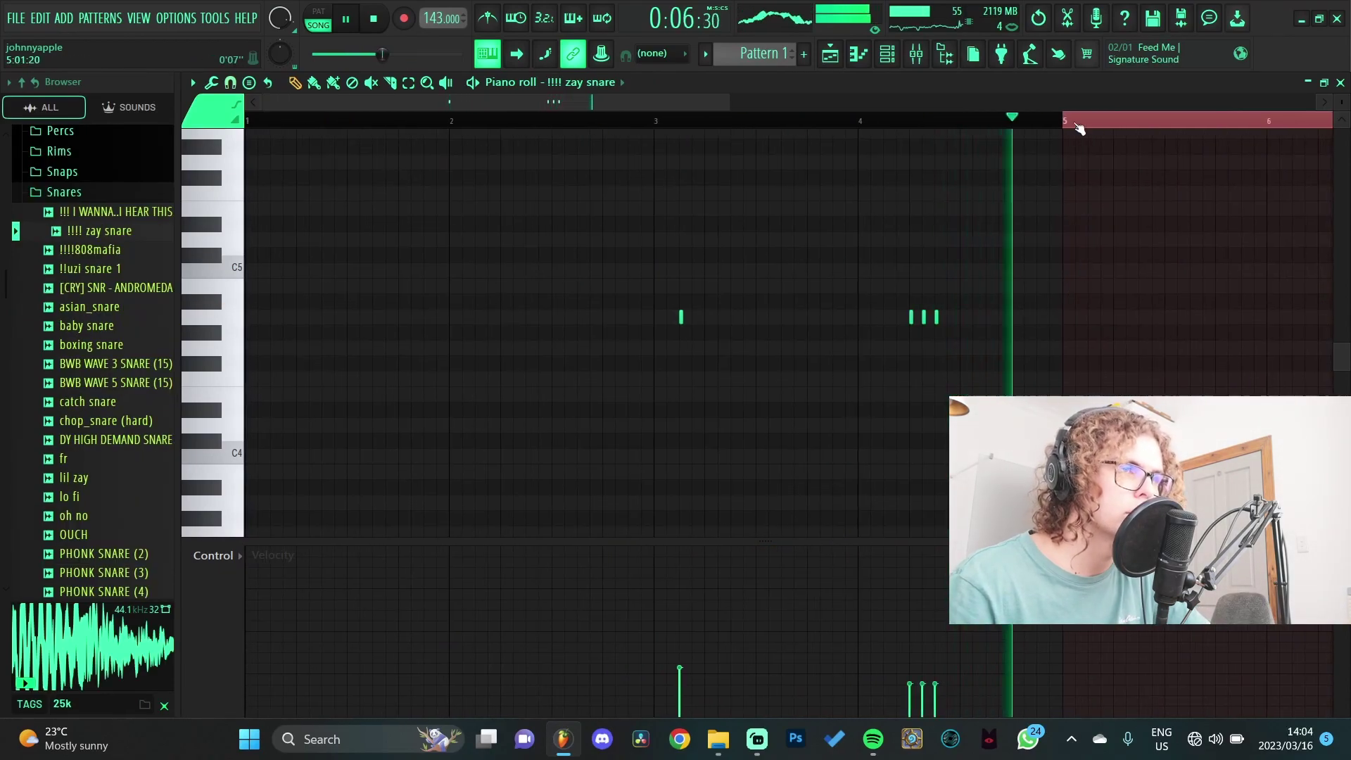
# Step: Duplicate the entire four-bar !!!! zay snare pattern
pyautogui.hotkey('ctrl', 'a')
pyautogui.hotkey('ctrl', 'b')
pyautogui.scroll(-2, 793, 356)
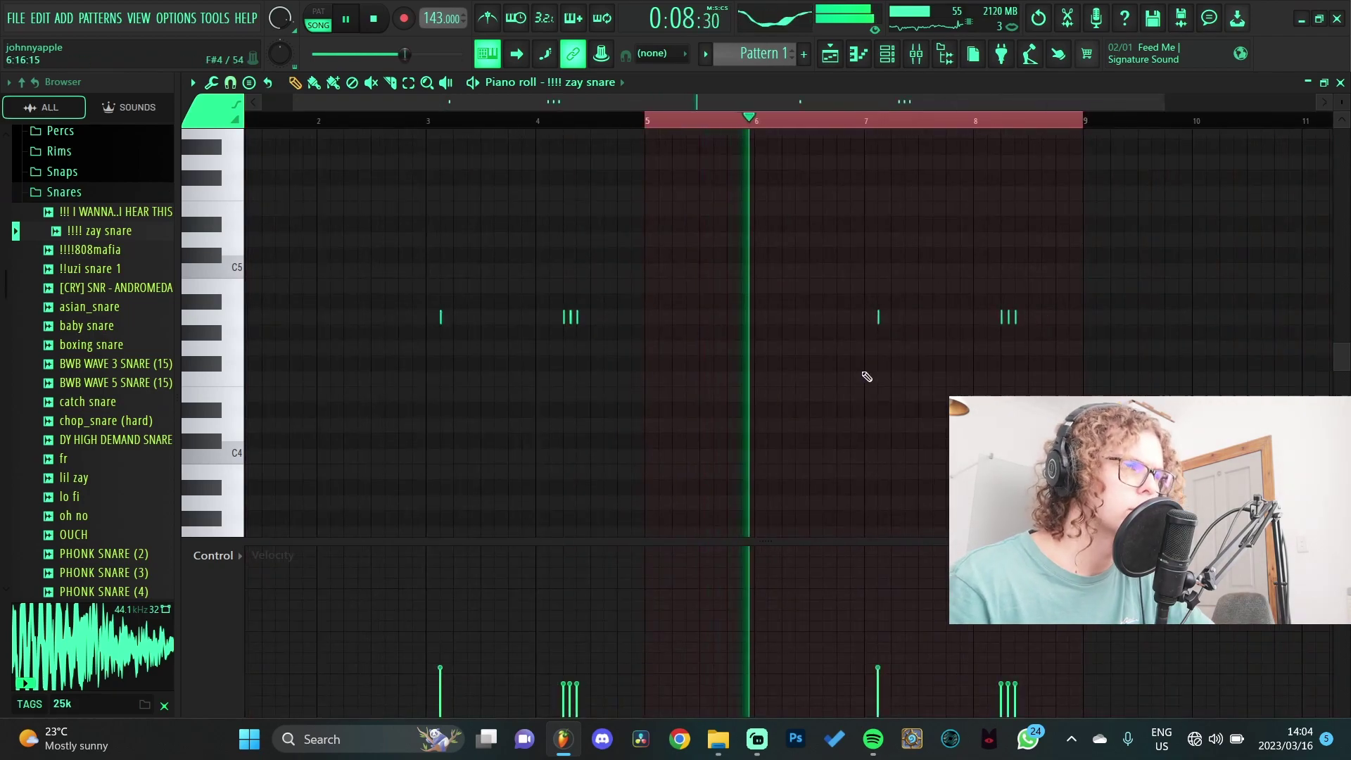
pyautogui.scroll(-1, 879, 373)
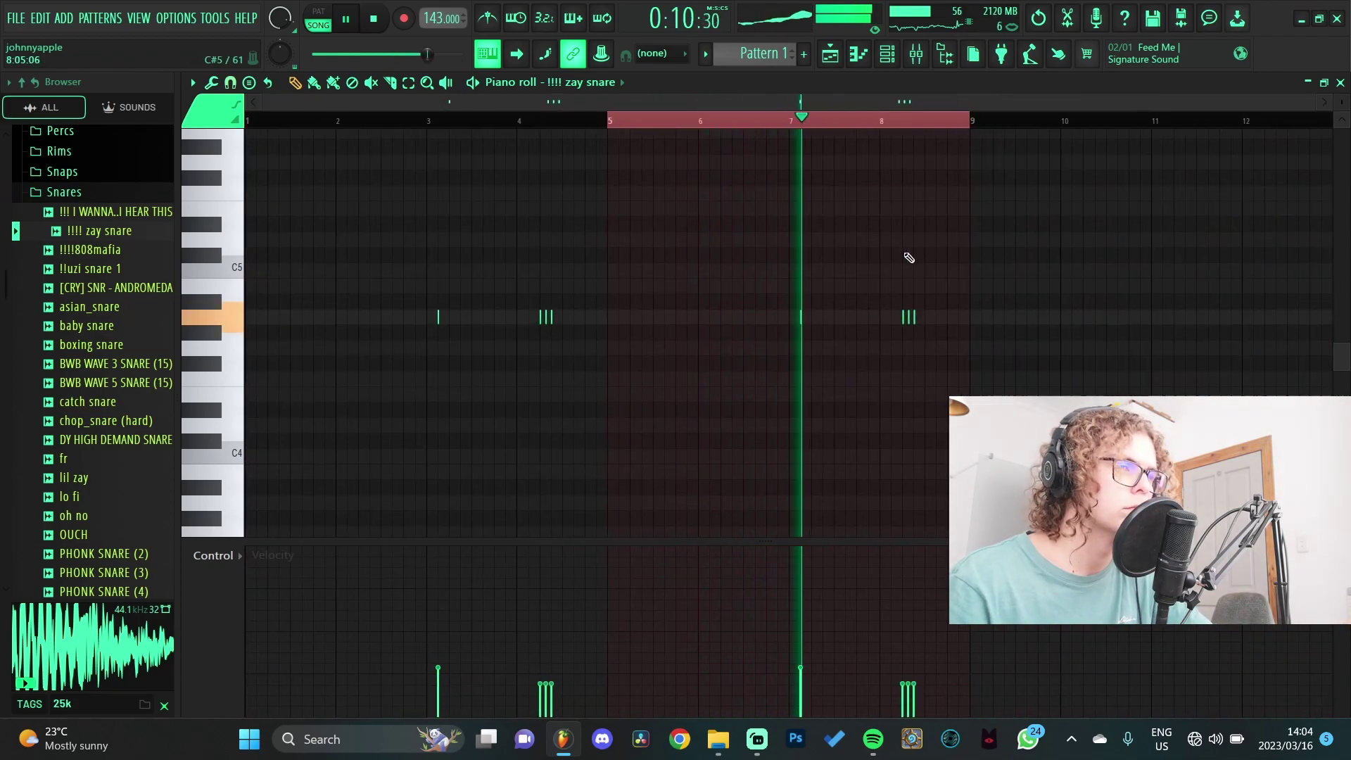
# Step: Duplicate the entire four-bar Pilot Bass pattern
pyautogui.hotkey('ctrl', 'a')
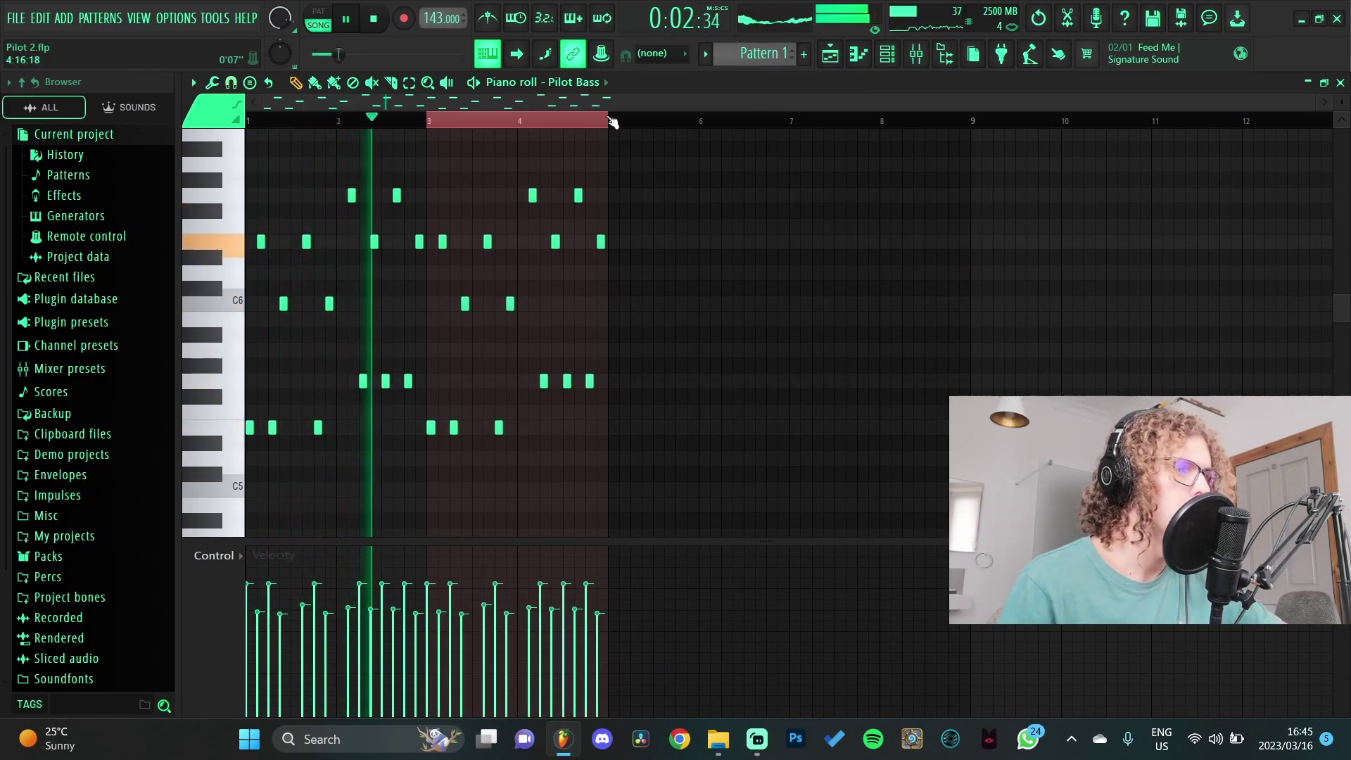
pyautogui.hotkey('ctrl', 'a')
pyautogui.hotkey('ctrl', 'b')
pyautogui.scroll(2, 395, 292)
pyautogui.scroll(-2, 690, 314)
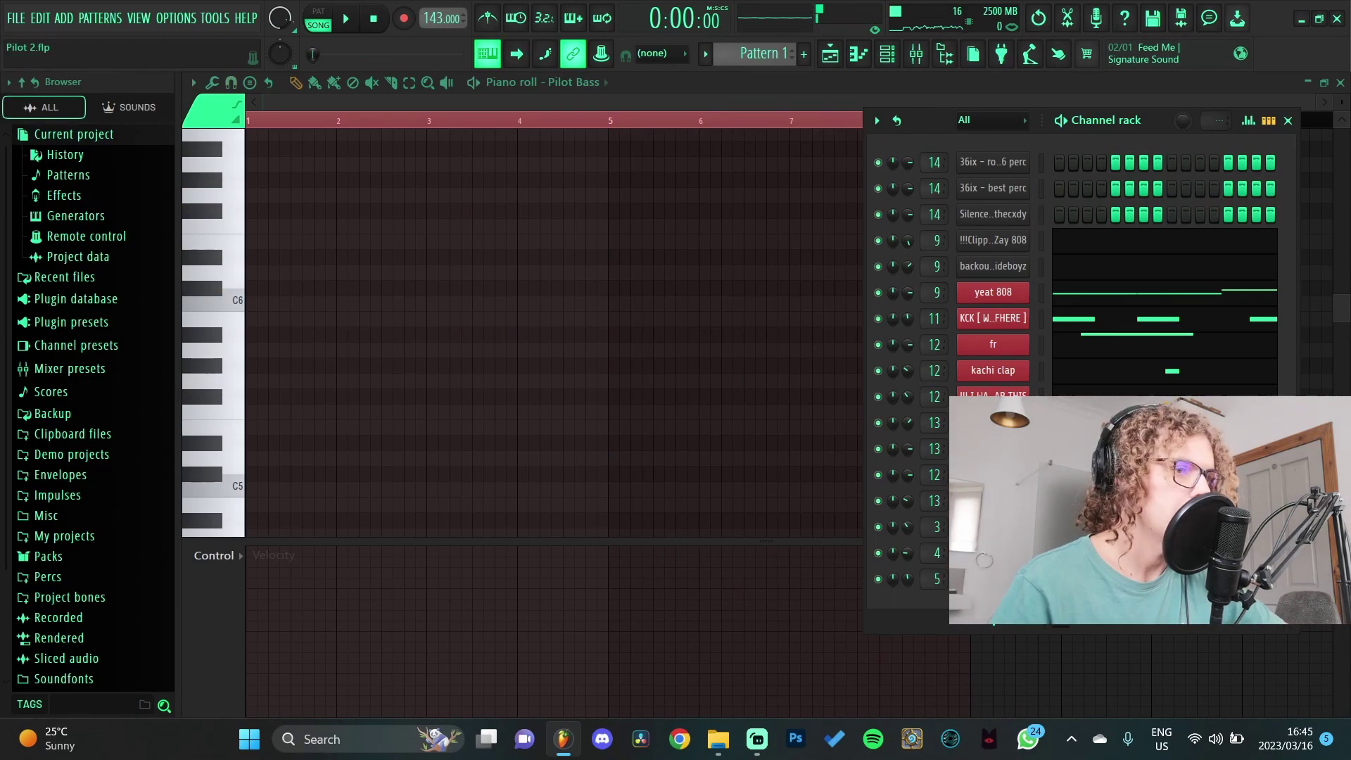
# Step: Find the Surge XT generator by searching for "surge", add it as a new channel and open its patch list
pyautogui.click(993, 621)
pyautogui.click(1153, 436)
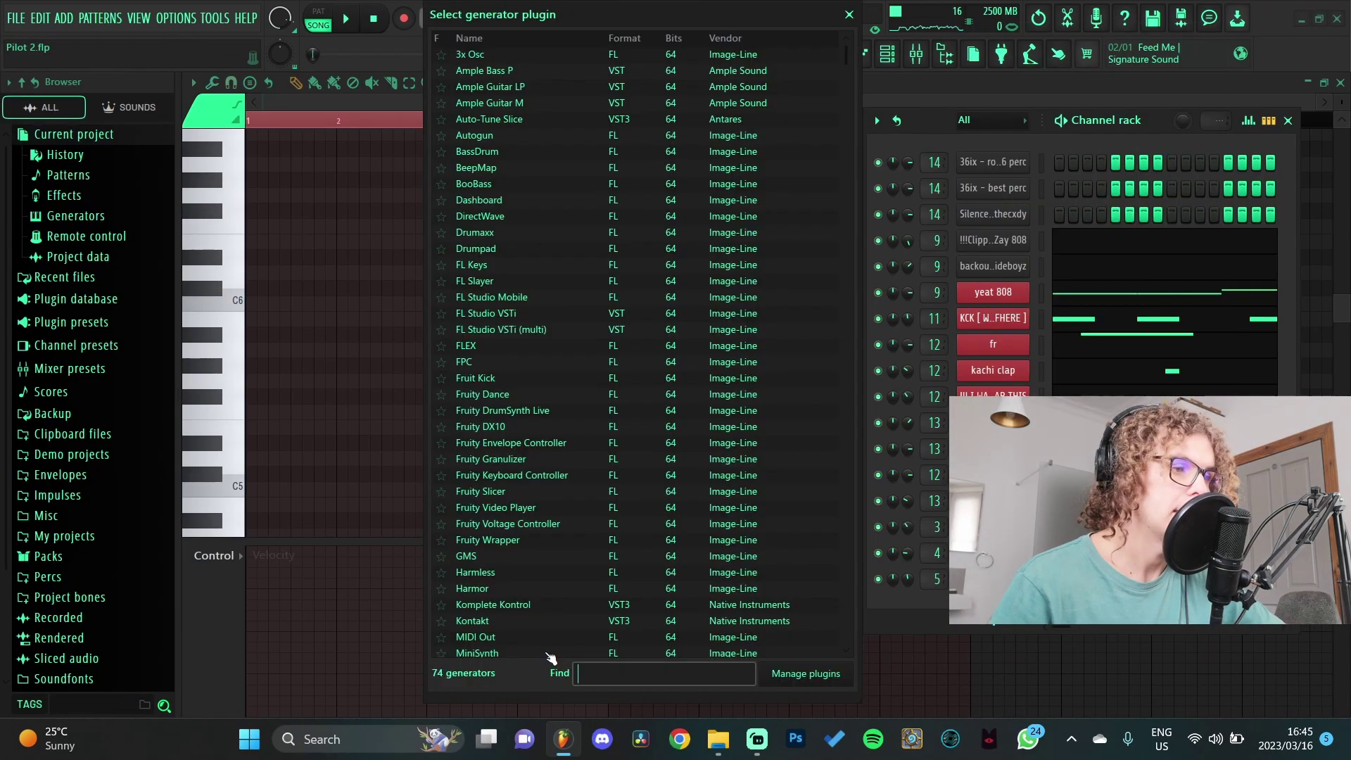
pyautogui.click(634, 669)
pyautogui.write('surge')
pyautogui.press('Return')
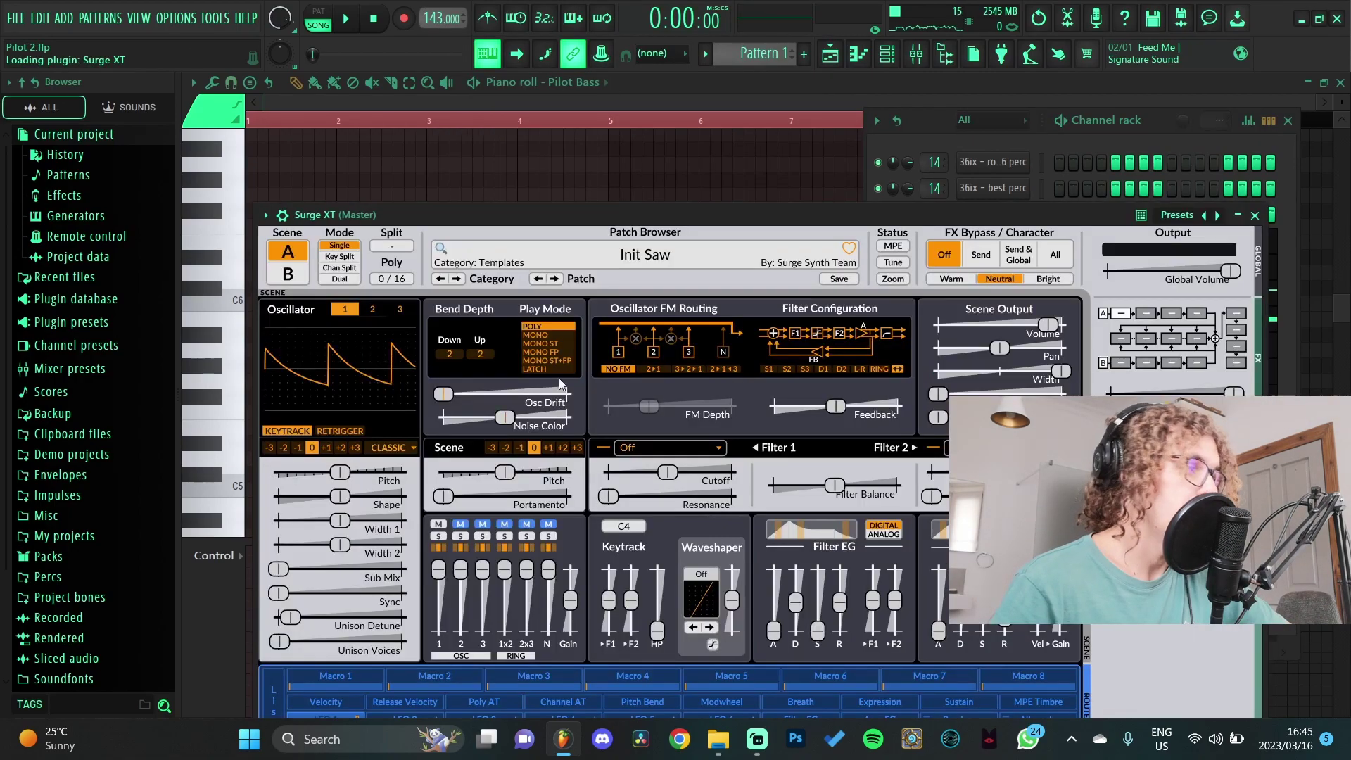
pyautogui.click(649, 263)
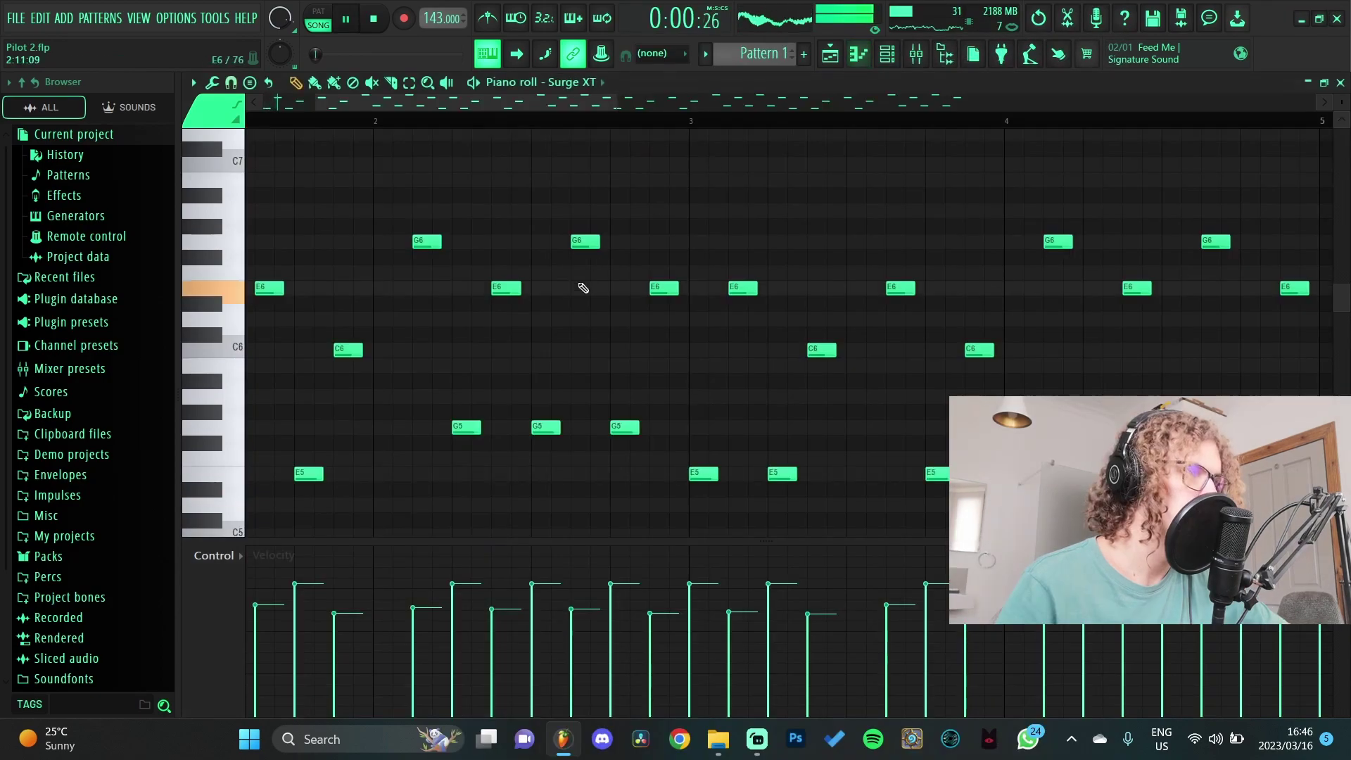
# Step: Delete one G5, one E6 and two G6 notes from bar 2 of the Surge XT pattern
pyautogui.scroll(-2, 579, 284)
pyautogui.rightClick(477, 427)
pyautogui.rightClick(456, 242)
pyautogui.rightClick(498, 288)
pyautogui.rightClick(544, 241)
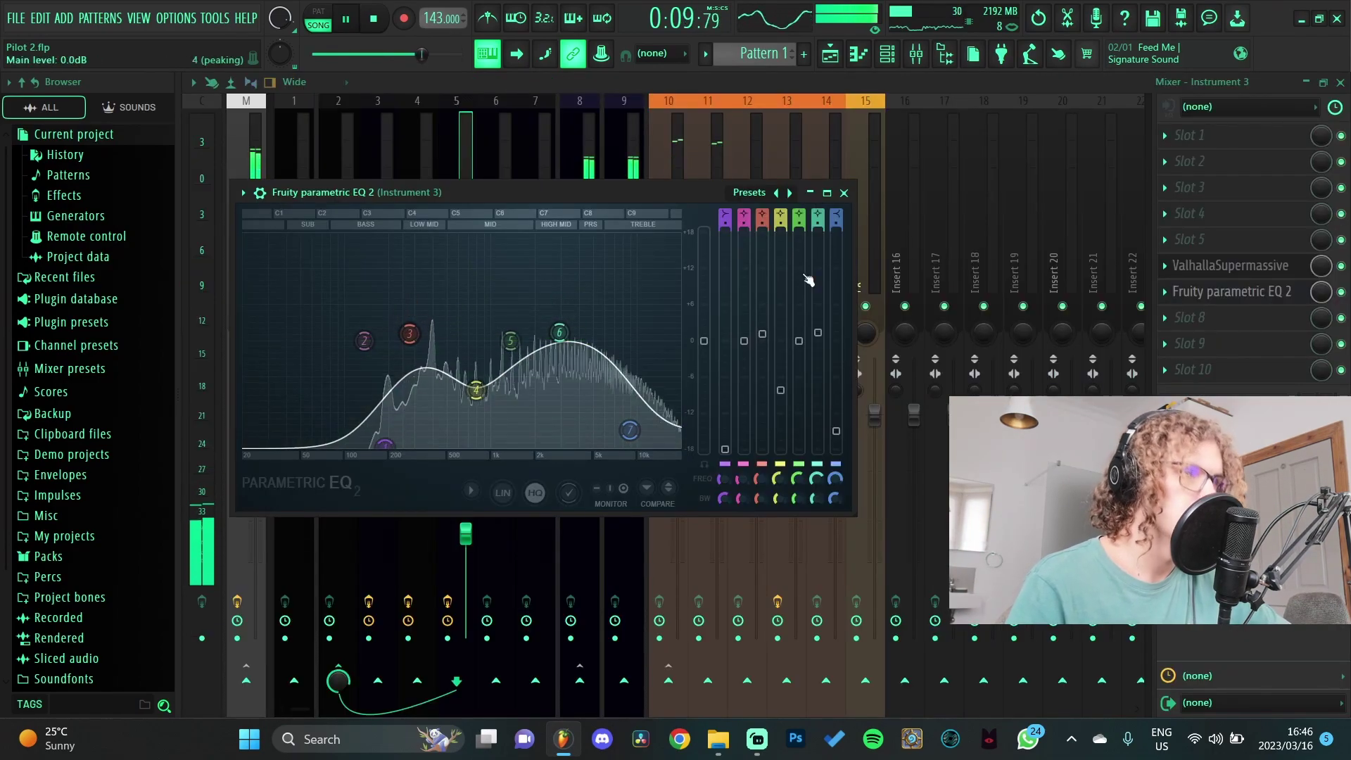
# Step: Close Instrument 3's Fruity Parametric EQ 2 and show the playlist arrangement
pyautogui.click(843, 193)
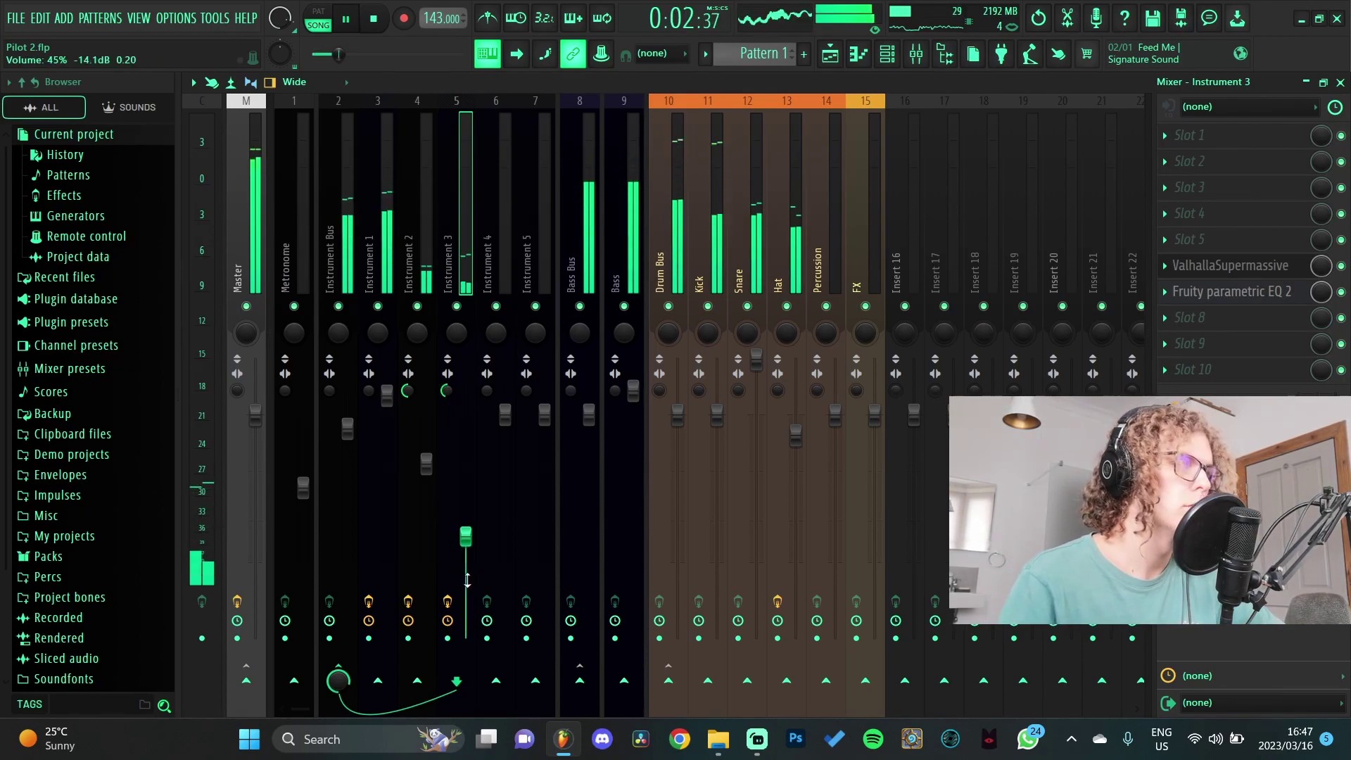
pyautogui.click(830, 56)
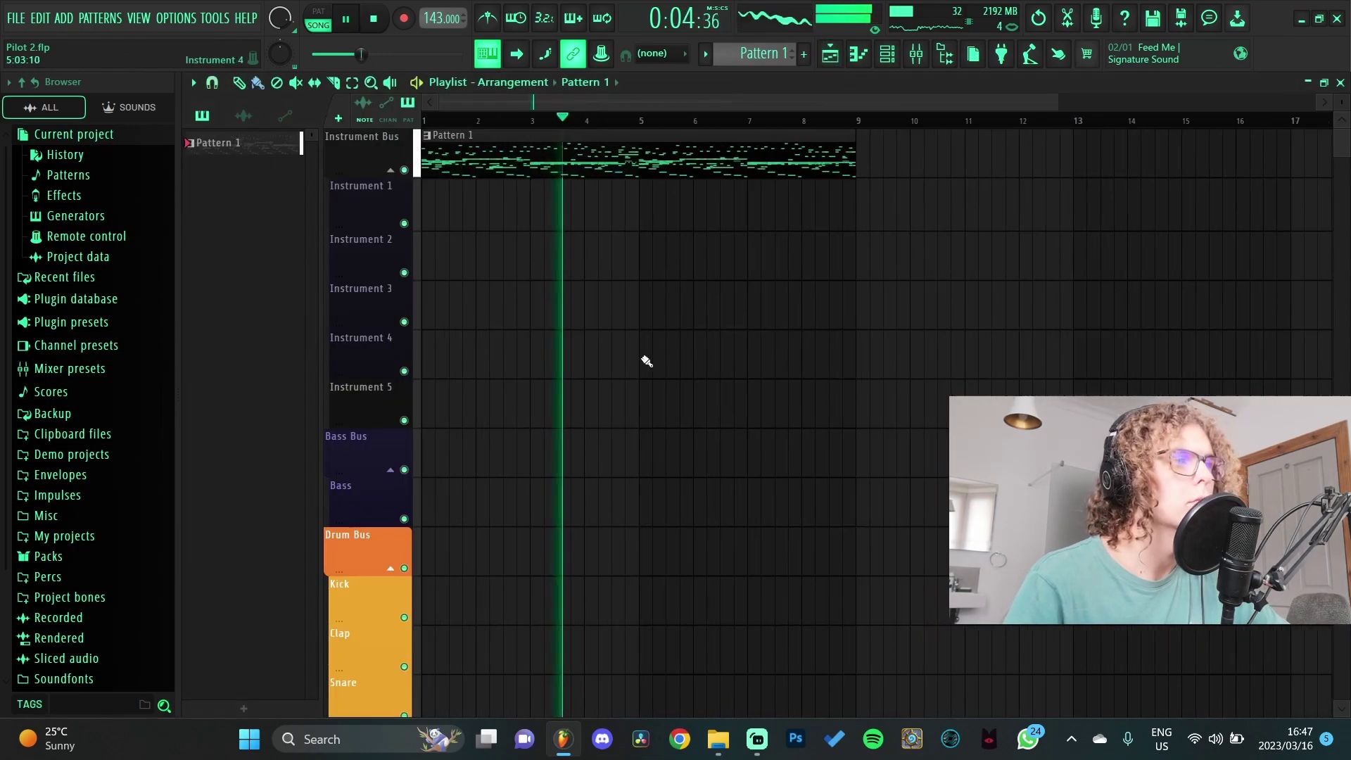